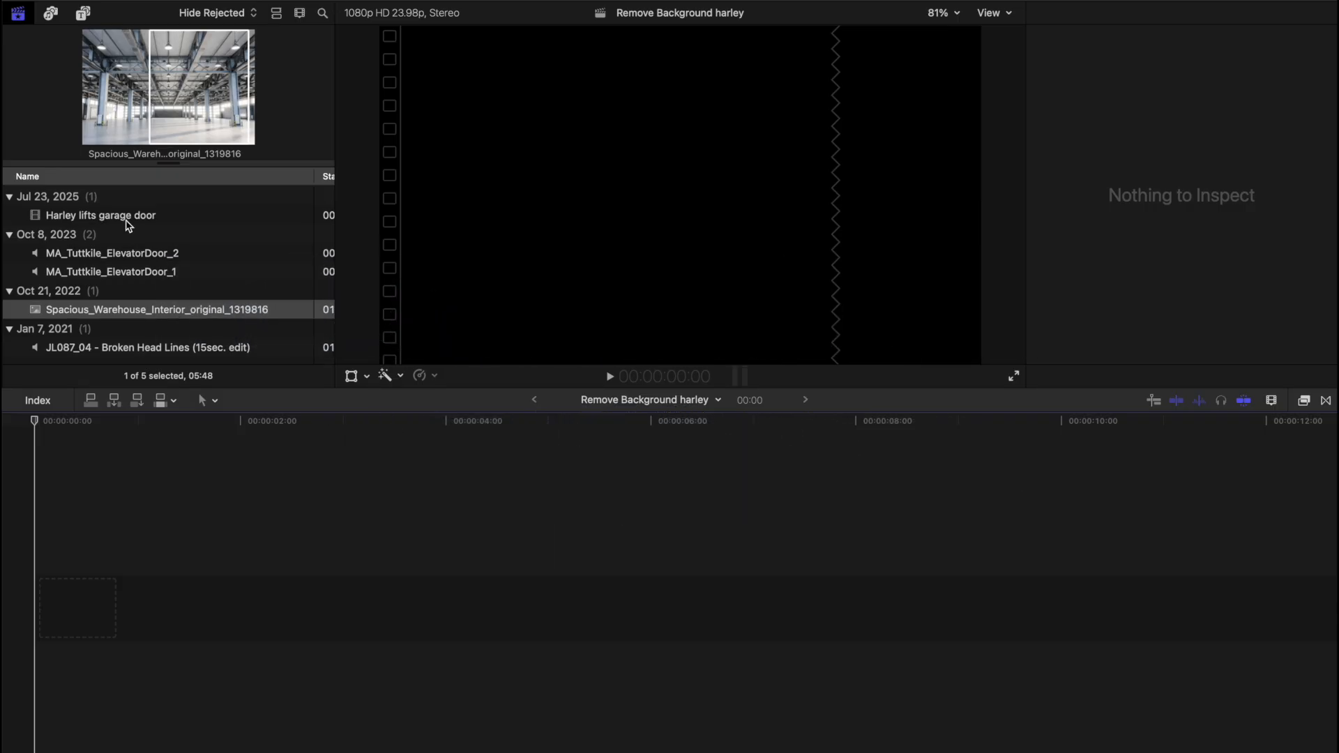
Preview the garage door video, the warehouse image, the music track and the two elevator door sounds in the browser
left_click(129, 219)
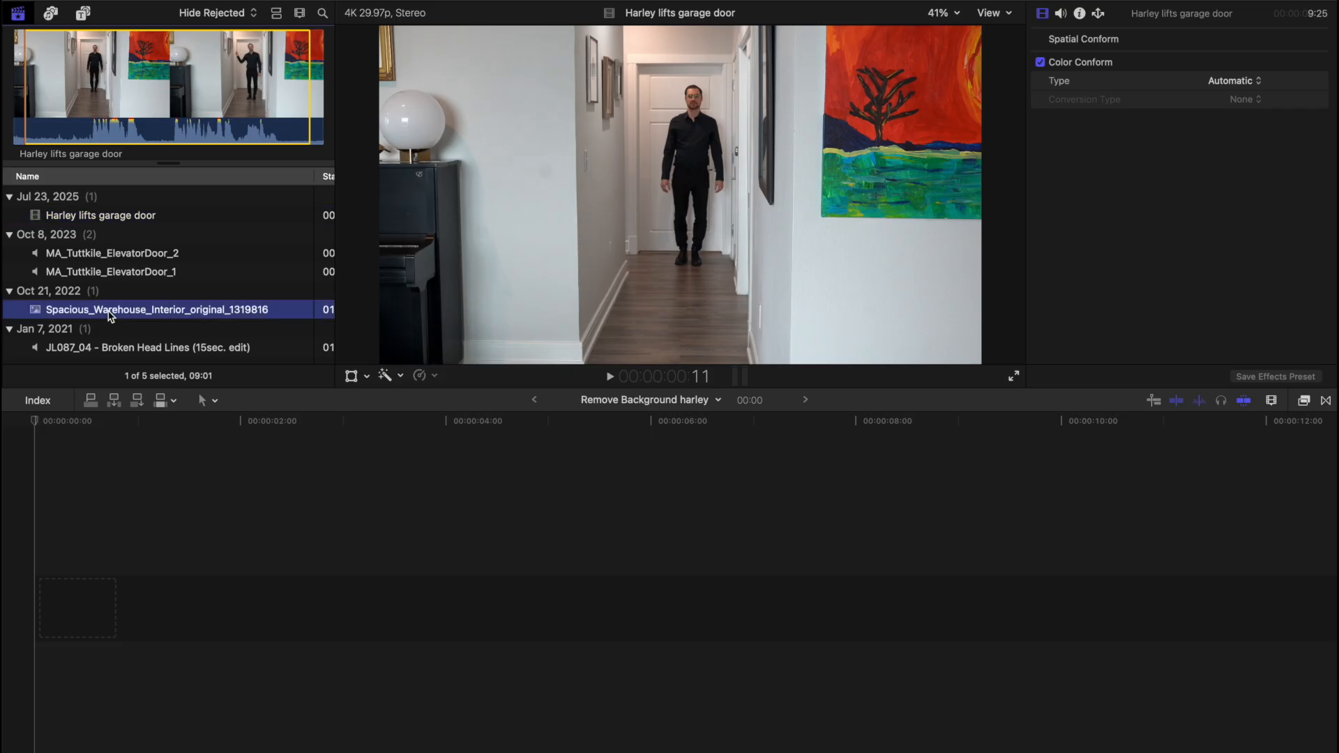
left_click(110, 311)
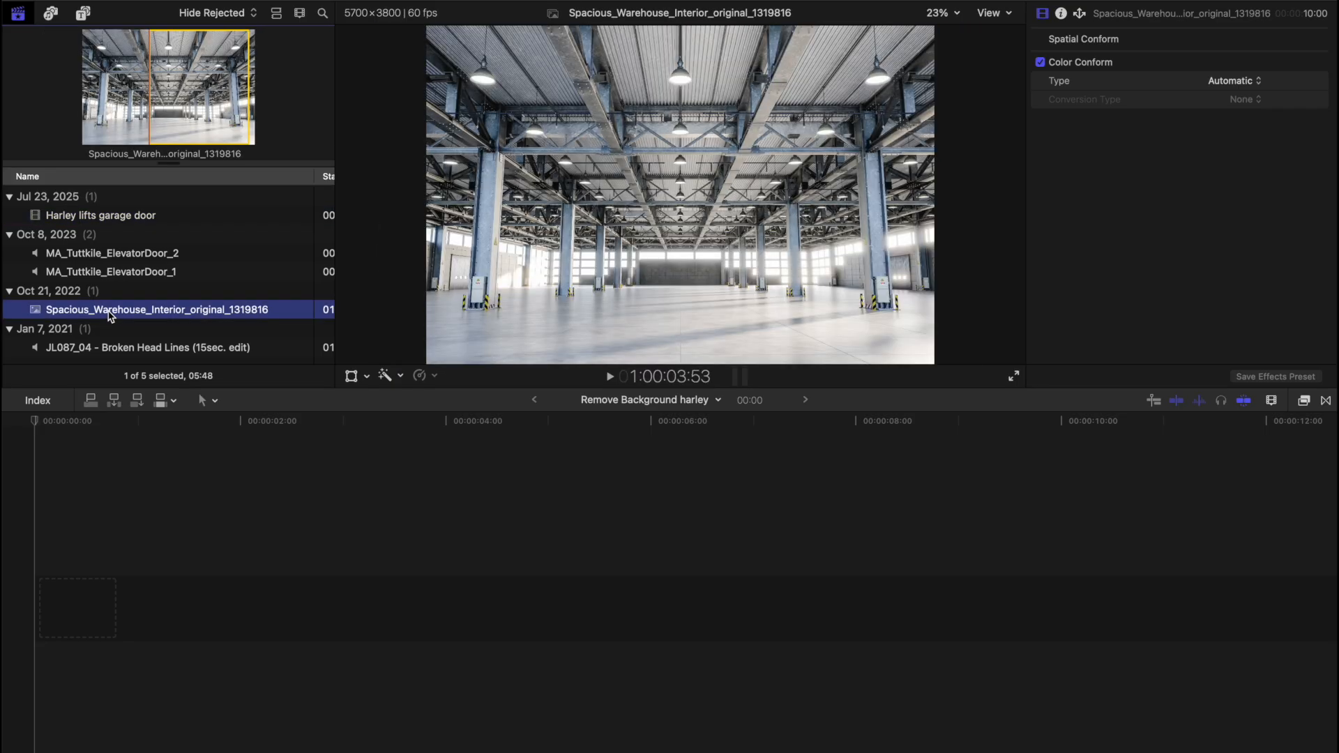
left_click(105, 349)
left_click(105, 272)
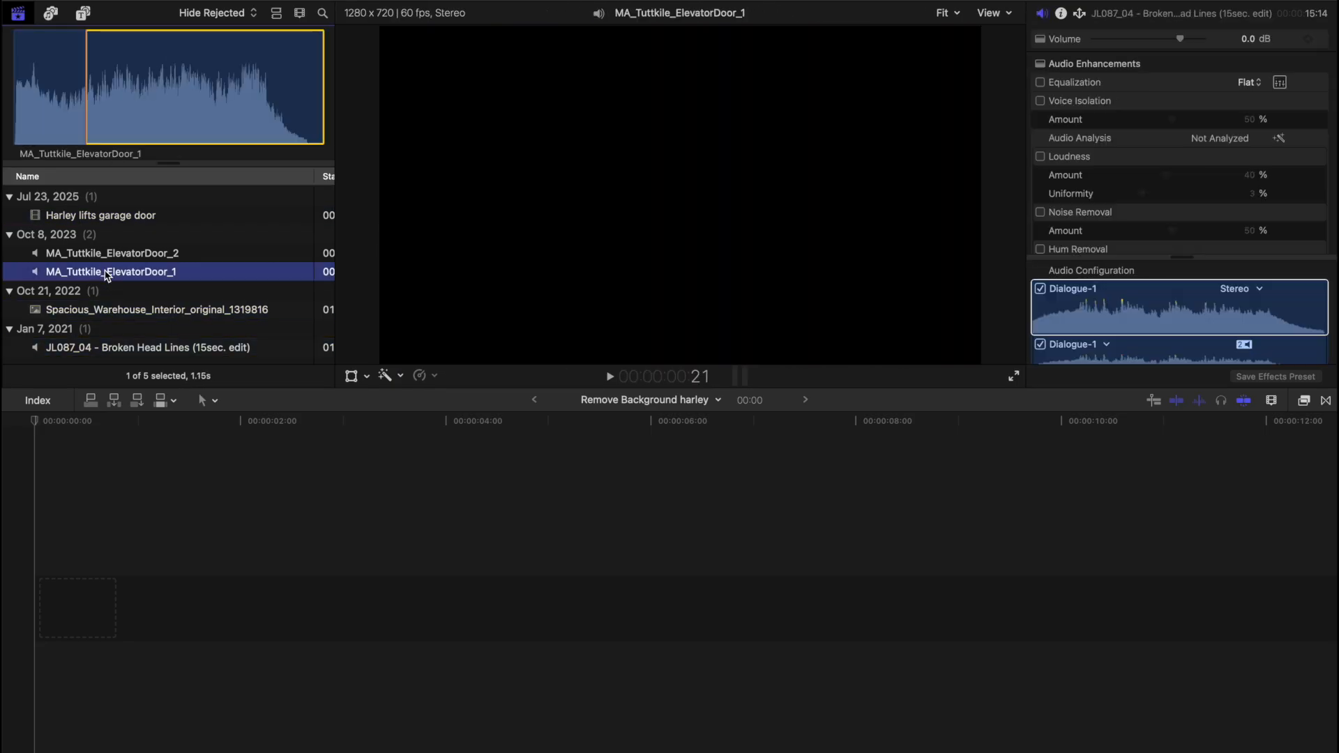
left_click(106, 254)
Append the garage door video and the warehouse image to the timeline, placing the image beneath the video at the start
left_click(40, 219)
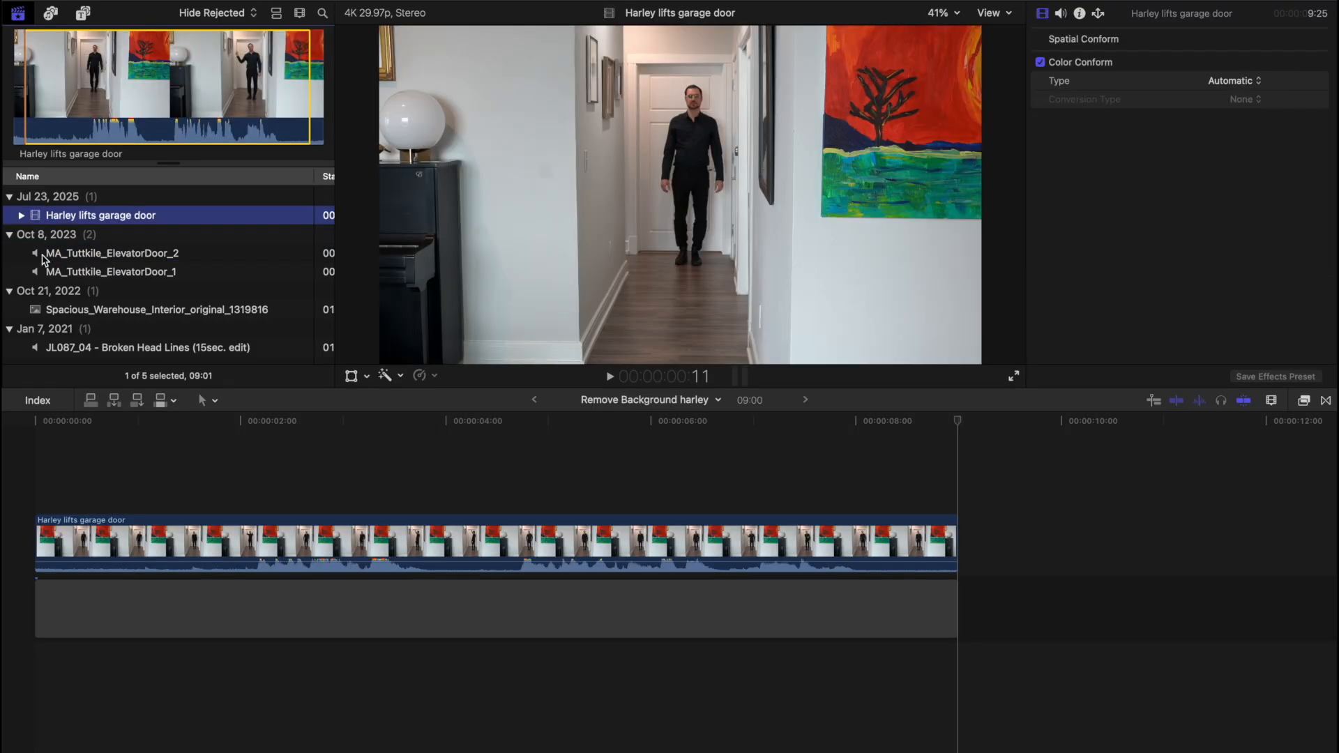
left_click(43, 309)
key("e")
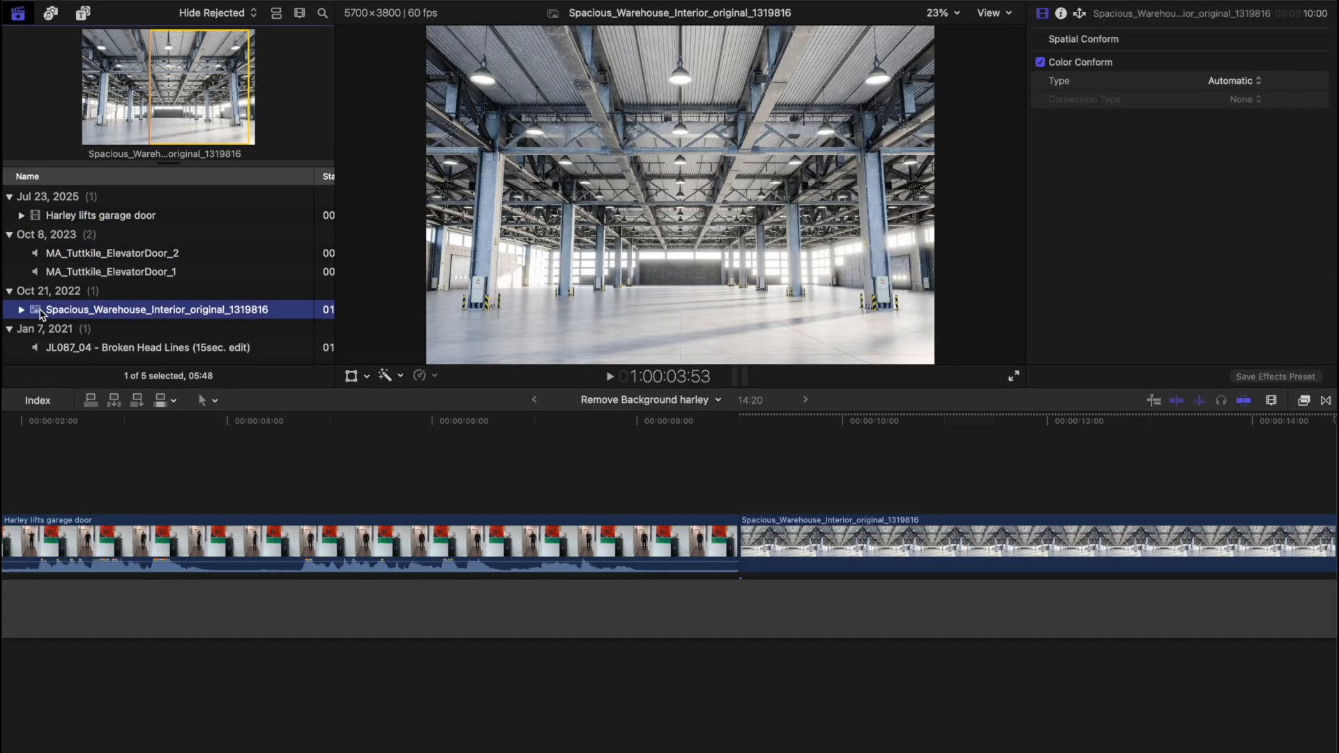
left_click(816, 425)
left_click_drag(881, 552, 7, 680)
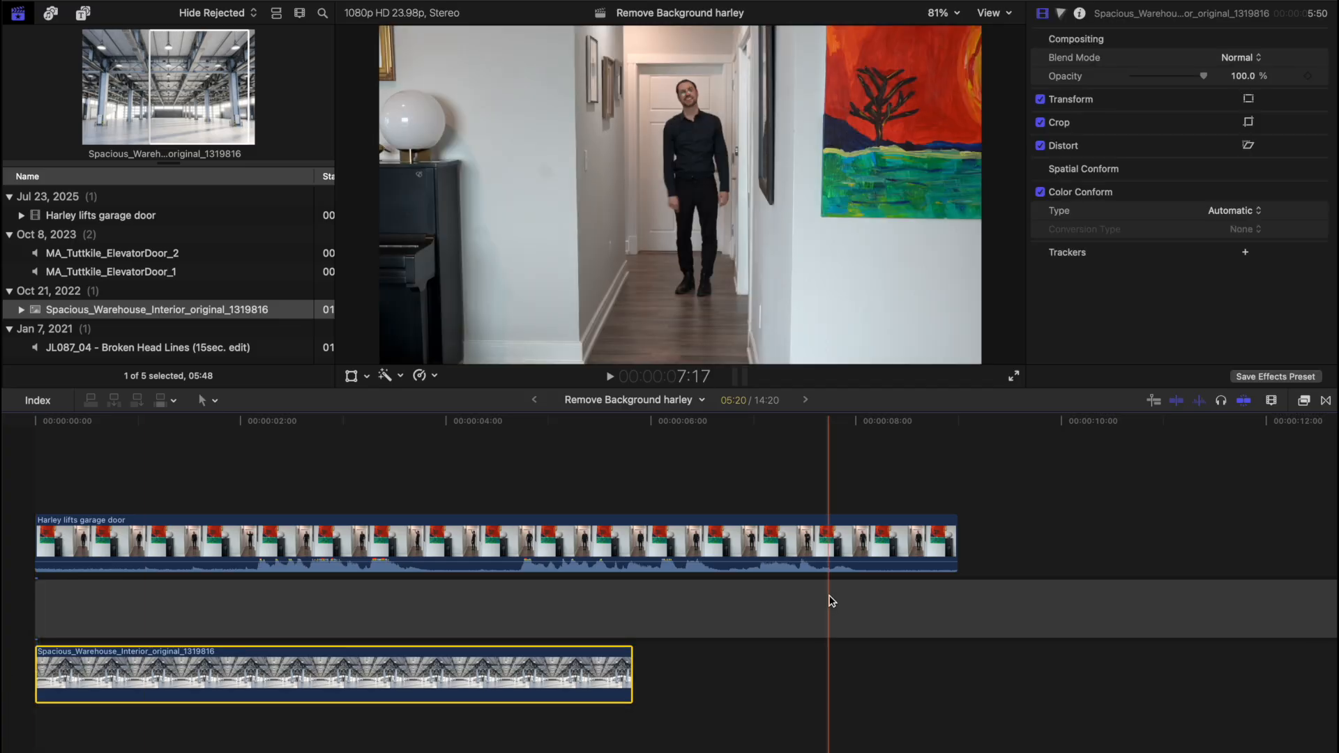
Extend the warehouse image to the end of the garage door clip and remove the excess gap beyond that point
left_click_drag(632, 675, 953, 657)
key("b")
left_click(959, 616)
left_click(1059, 632)
key("Delete")
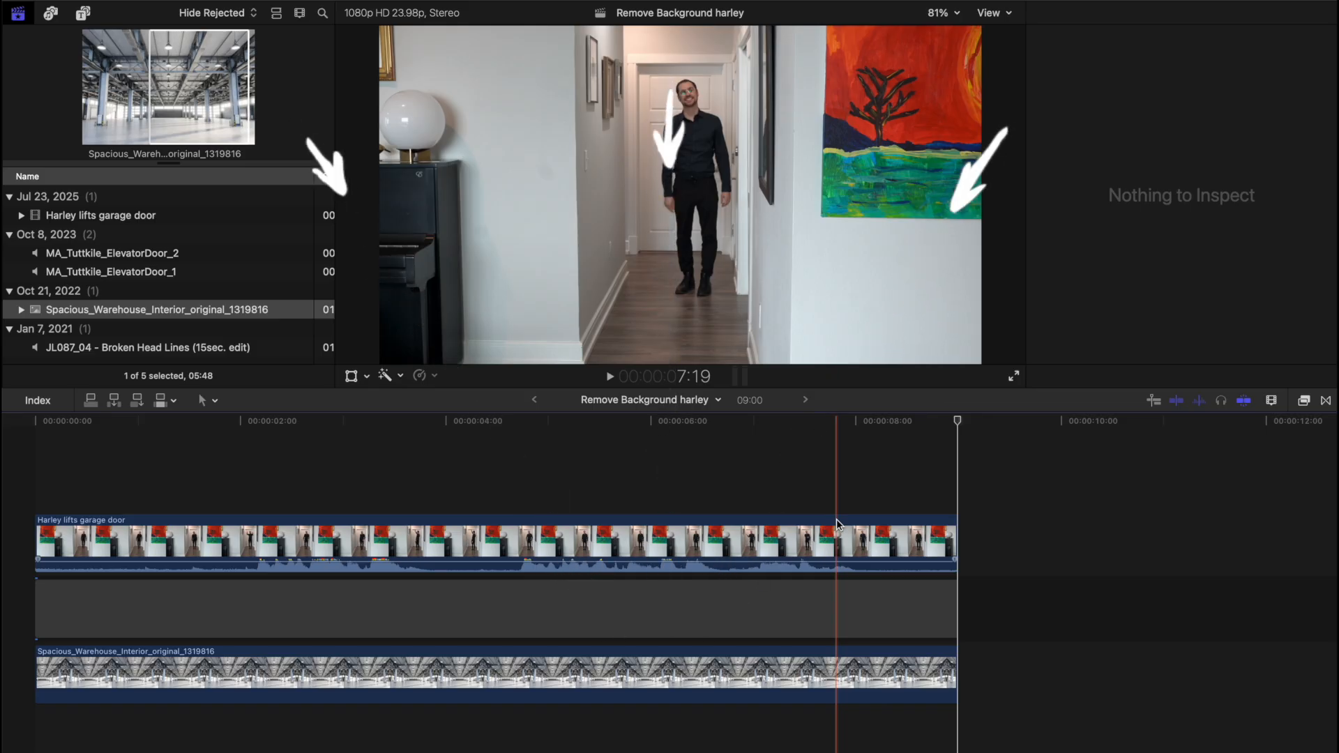
Fit the whole sequence in the timeline and scrub through the garage door clip to review the man's movements
key("shift+z")
left_click(690, 473)
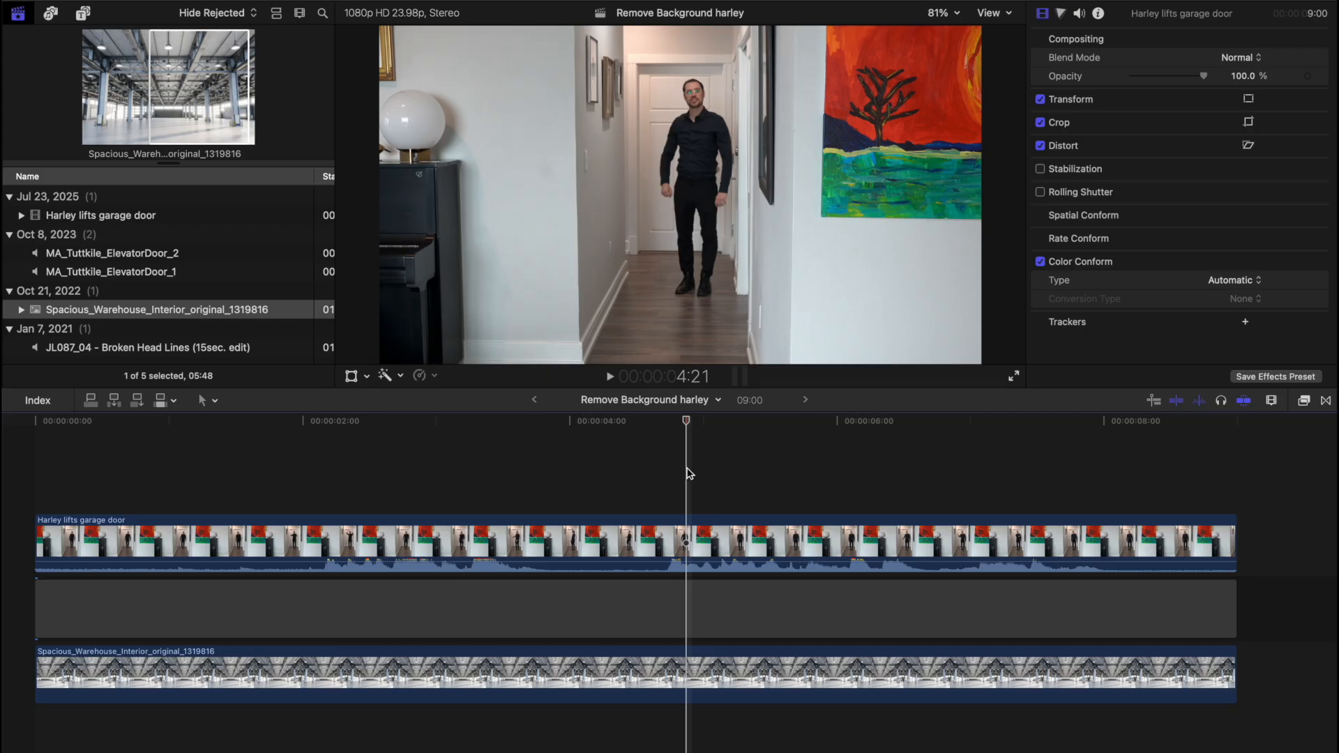
left_click_drag(666, 424, 159, 406)
left_click_drag(248, 399, 828, 353)
left_click_drag(111, 449, 5, 450)
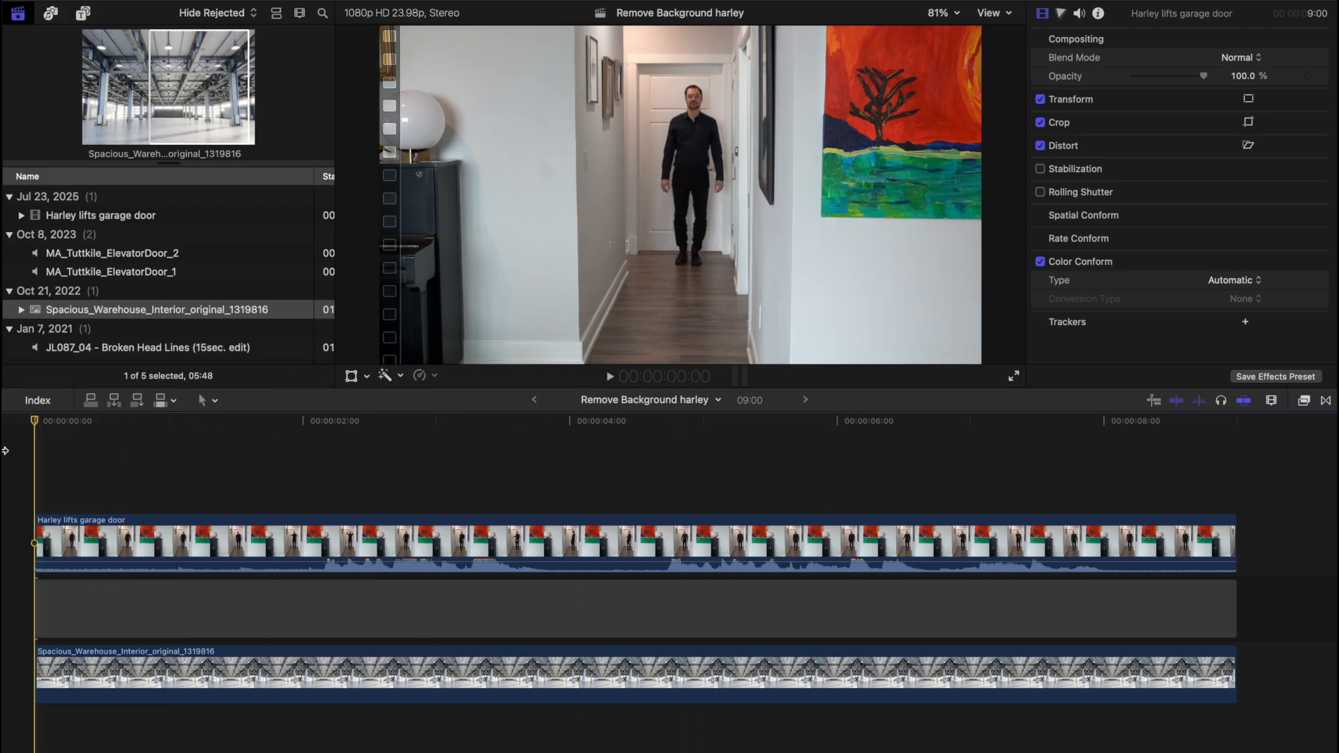
Add a Custom 3D title above the garage door clip at the start and extend it to the clip's full length
left_click(82, 13)
left_click_drag(279, 88, 21, 482)
left_click_drag(519, 491, 1239, 471)
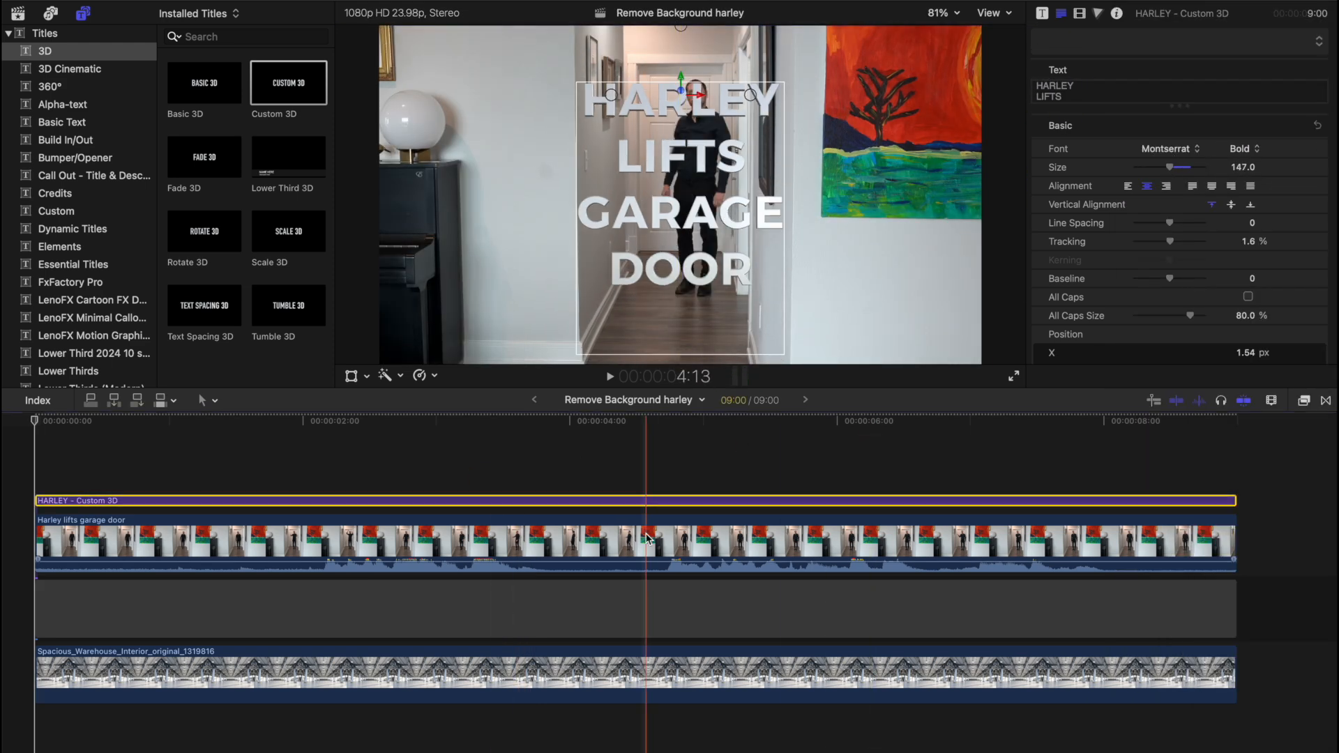
Scale down the garage door clip with Transform and position it centrally over the warehouse background
left_click(647, 538)
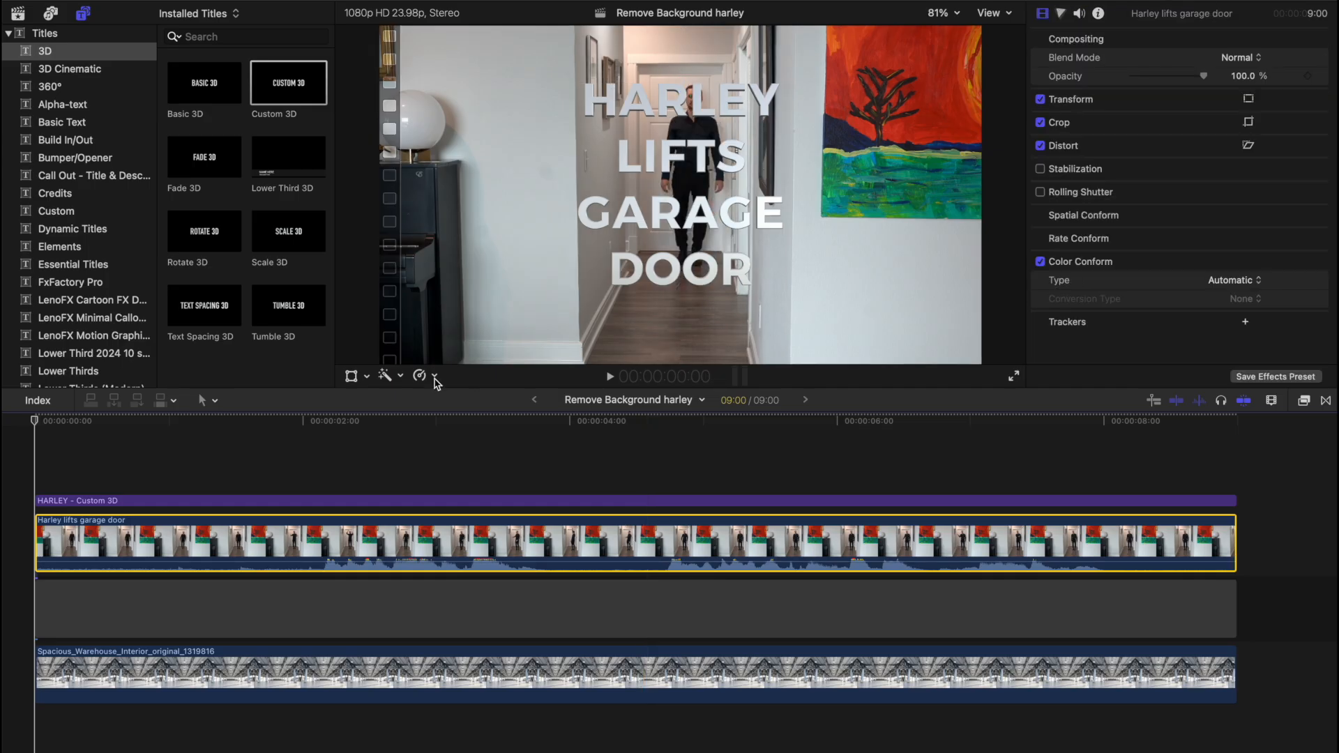
left_click(351, 375)
left_click_drag(381, 363, 446, 326)
left_click_drag(544, 250, 535, 273)
left_click_drag(436, 88, 468, 103)
left_click_drag(560, 255, 561, 258)
Set the title's text size to 106 and position it over the man's body at 1:15
left_click(513, 501)
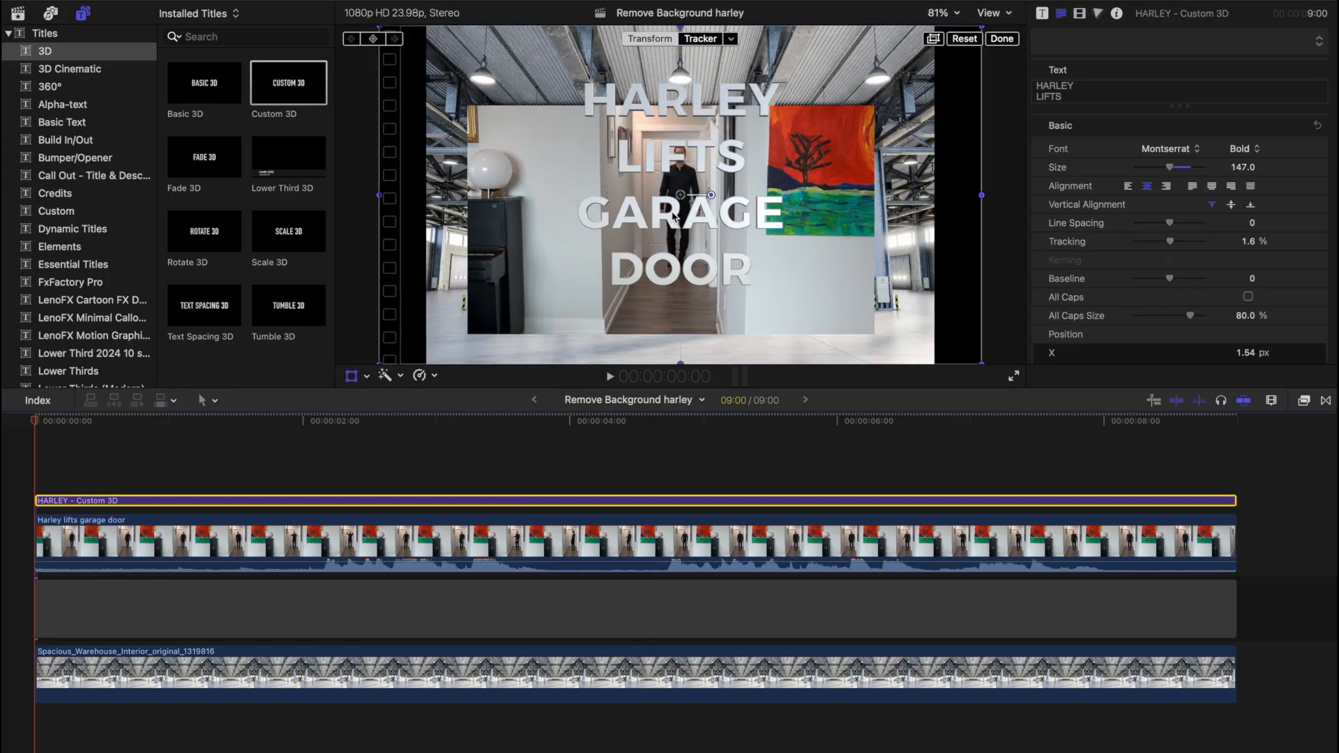
left_click_drag(1175, 167, 1163, 171)
left_click_drag(40, 424, 260, 420)
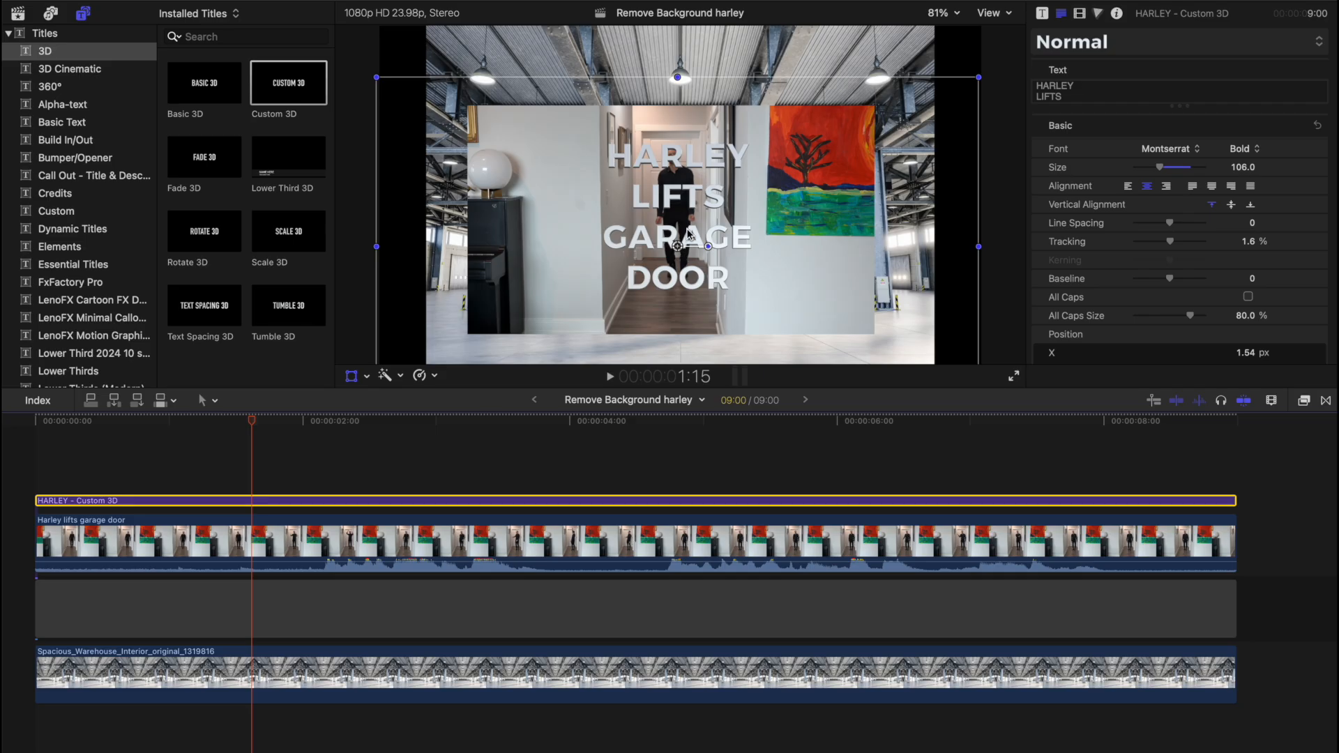
left_click_drag(689, 235, 702, 225)
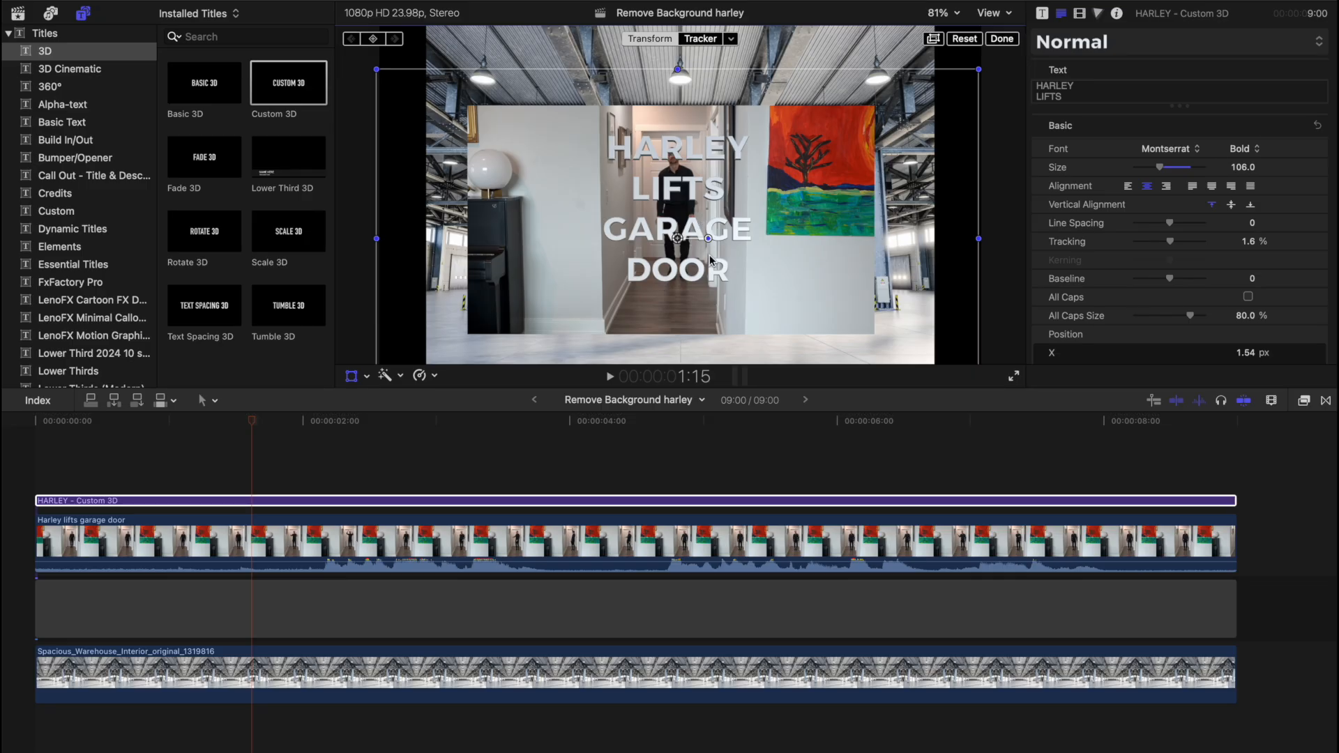
Add a position keyframe to the title at 1:15 and raise the title to the man's lifted hands at 2:05
left_click(374, 40)
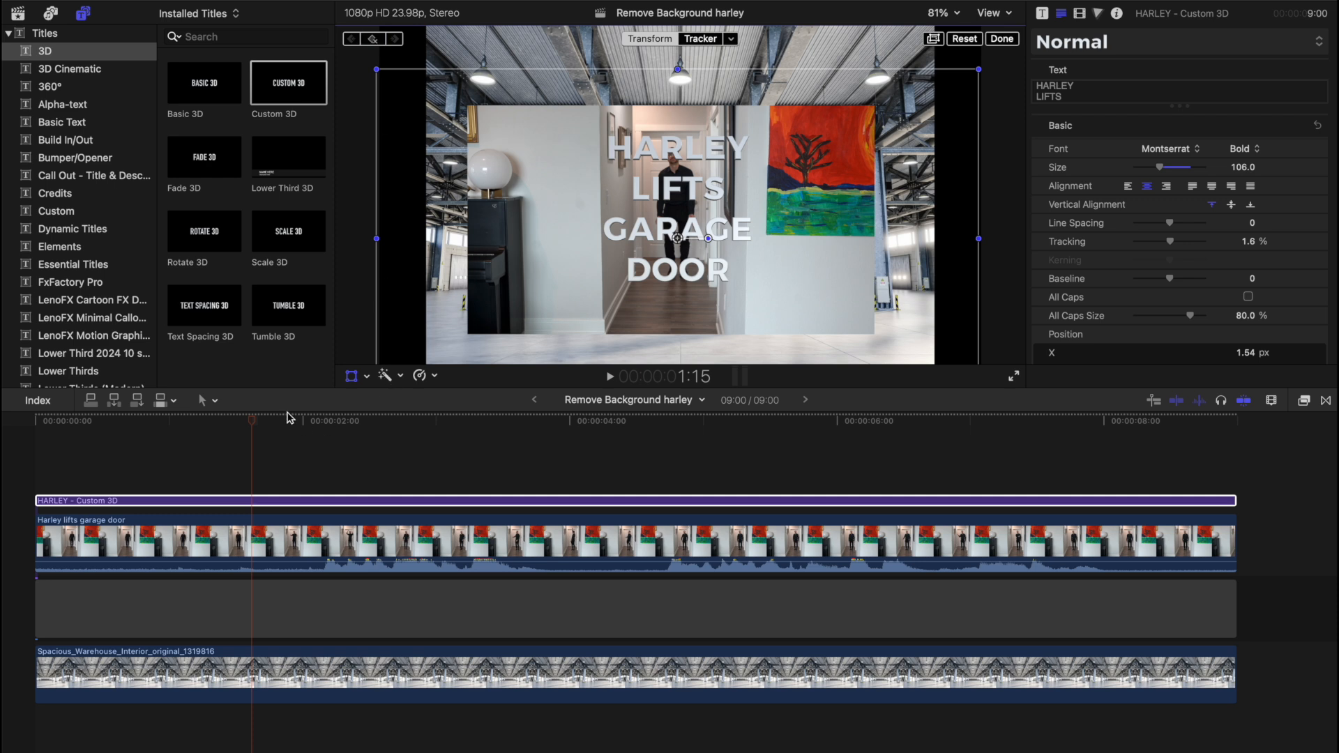
left_click_drag(257, 424, 332, 423)
left_click_drag(674, 275, 676, 148)
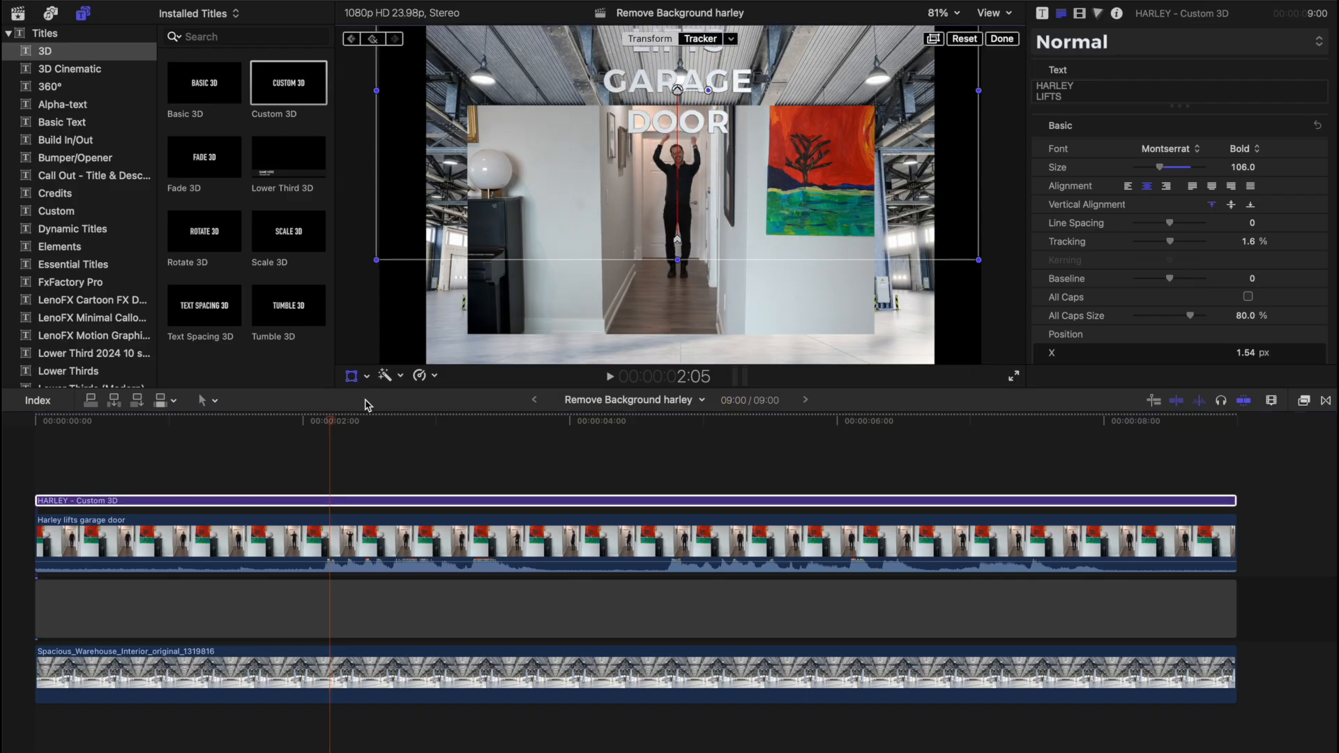
Keyframe the title's raised position at 4:01 and lower the title back over the man's body at 4:19
left_click_drag(333, 427, 583, 402)
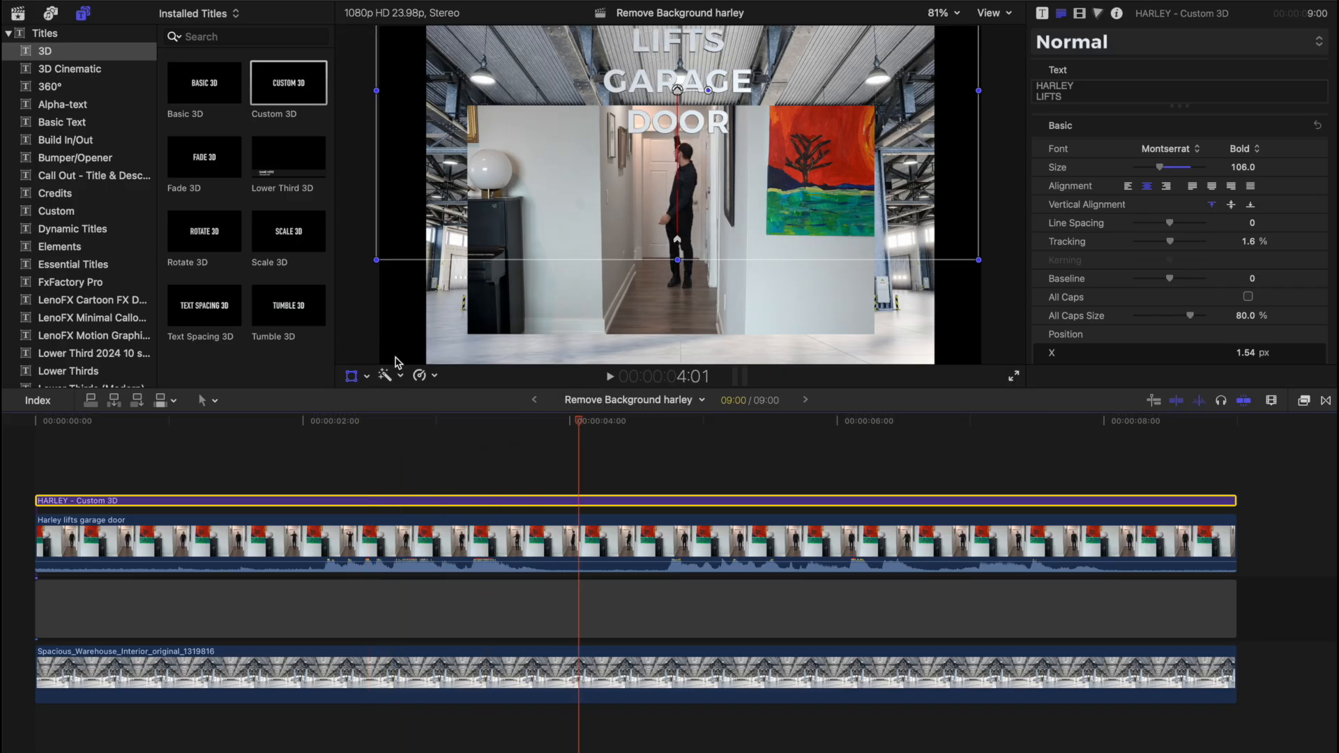
left_click(351, 377)
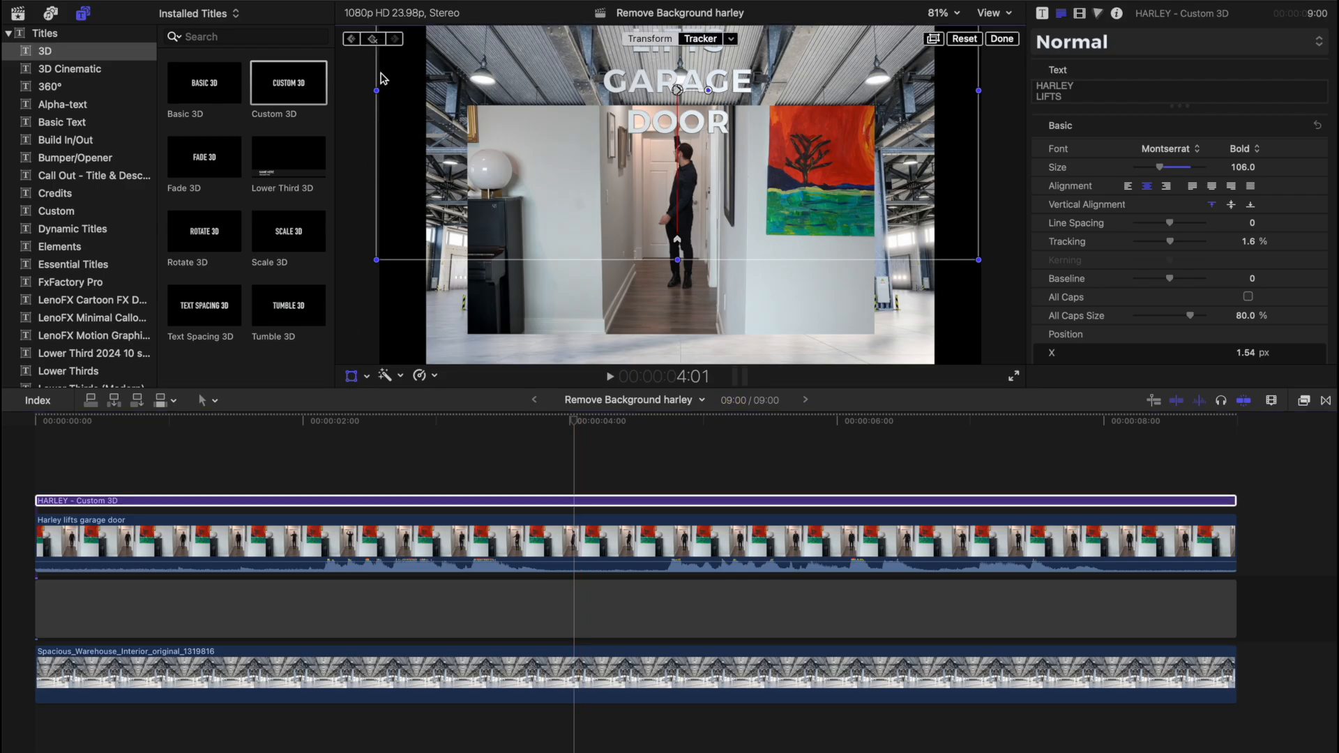
key("Right")
key("Right")
key("Right")
key("Right")
key("Right")
key("Right")
key("Right")
key("Right")
key("Right")
key("Right")
key("Right")
key("Right")
key("Right")
key("Right")
key("Right")
key("Right")
key("Right")
key("Right")
left_click_drag(566, 163, 566, 312)
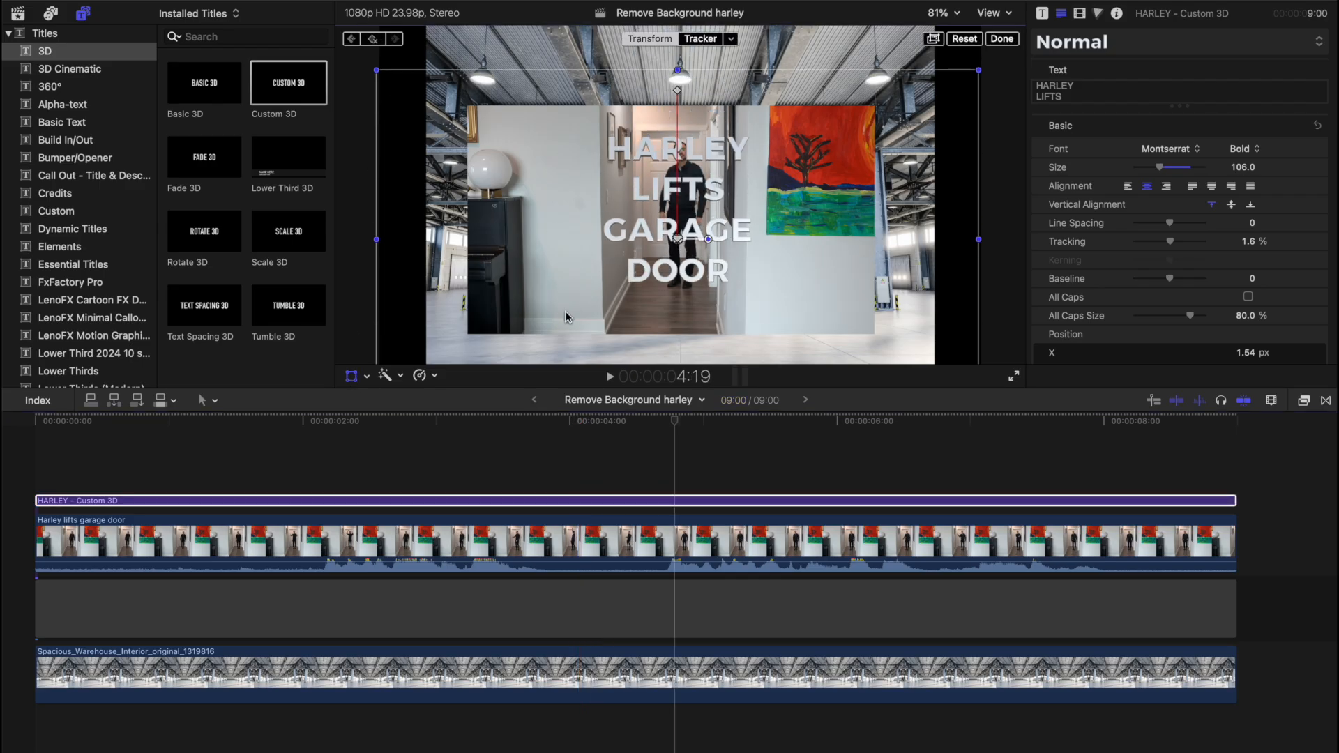
Split the title at 3:11 and move its second part beneath the garage door clip
left_click_drag(678, 419, 504, 429)
key("b")
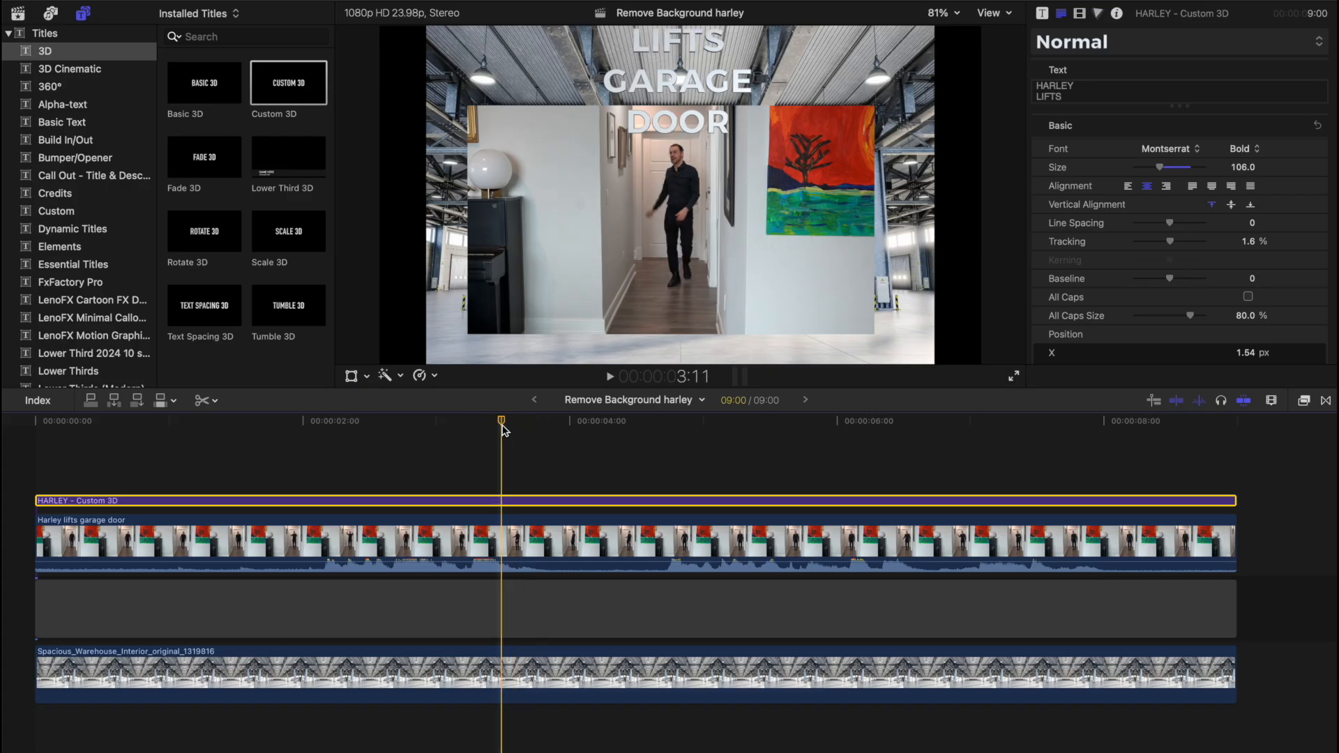
left_click(501, 501)
key("a")
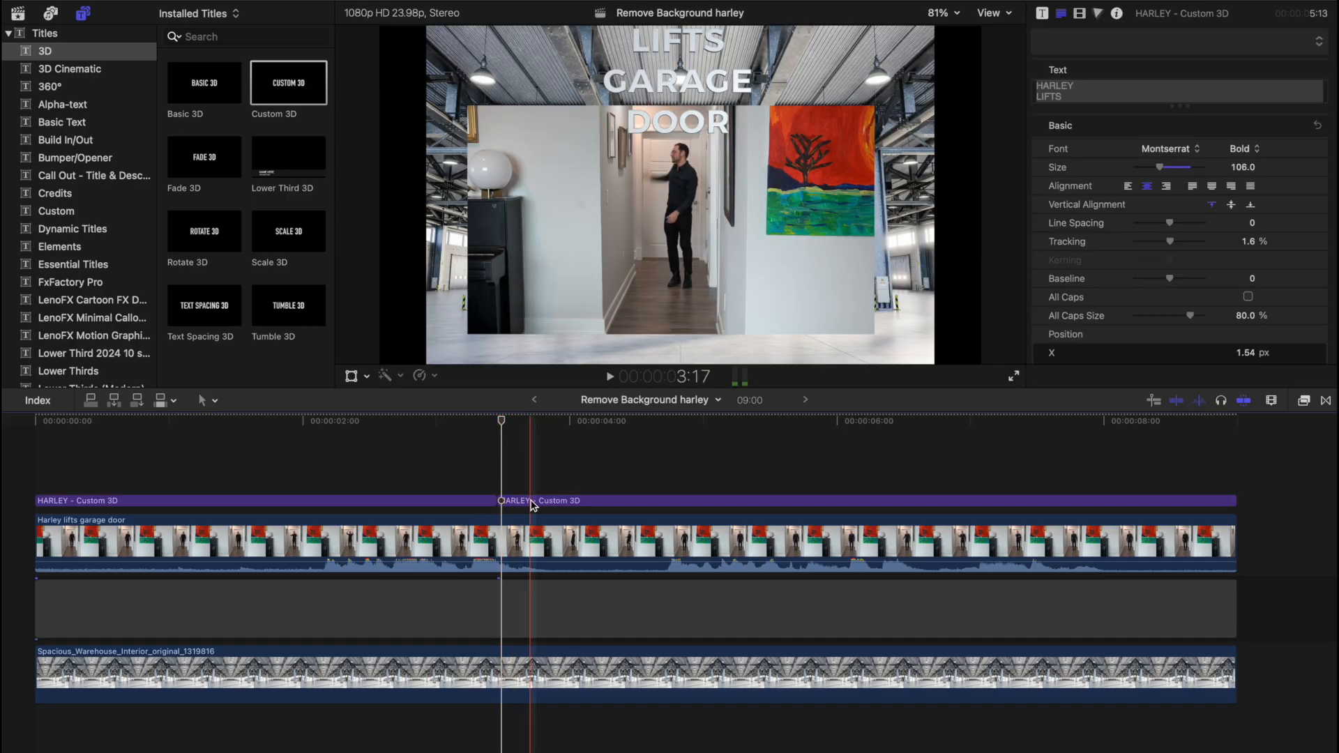
left_click(532, 501)
left_click_drag(531, 503, 524, 567)
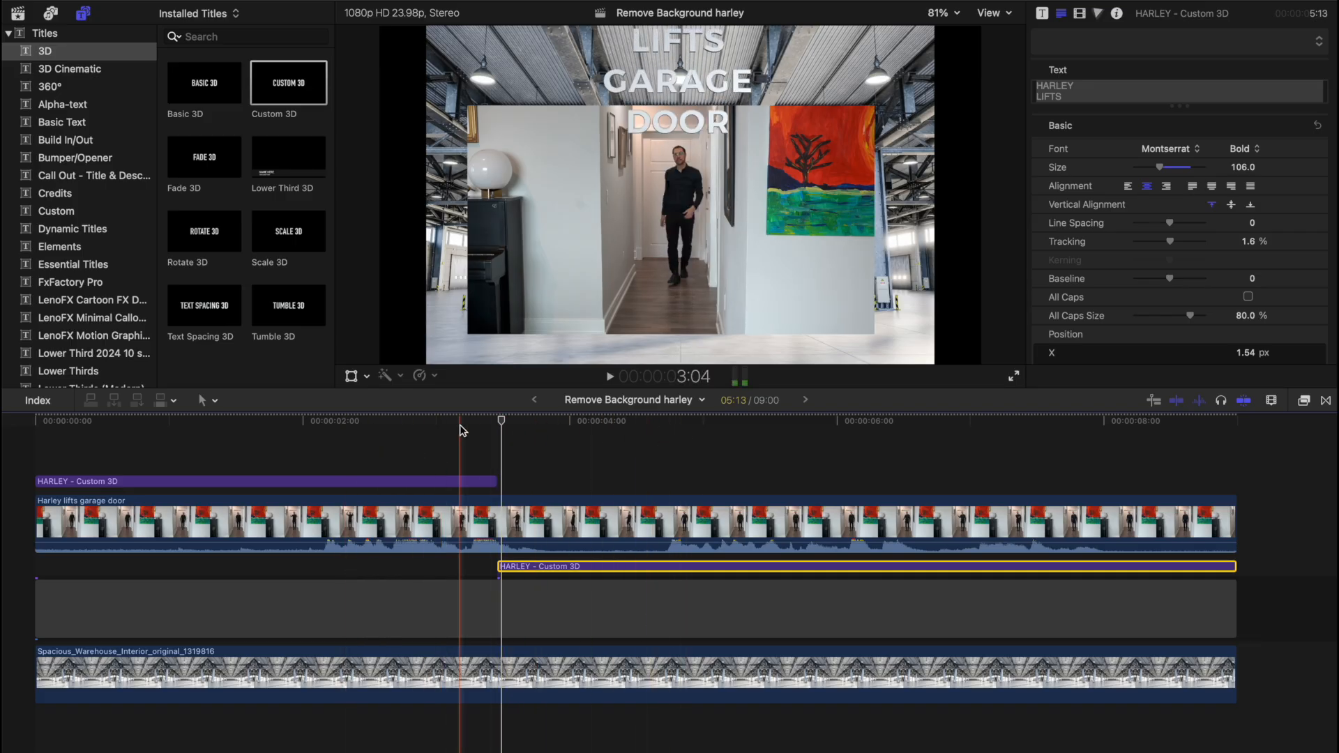
Add a Magnetic Mask to the garage door clip, select the man as its subject and analyze the clip
left_click(474, 504)
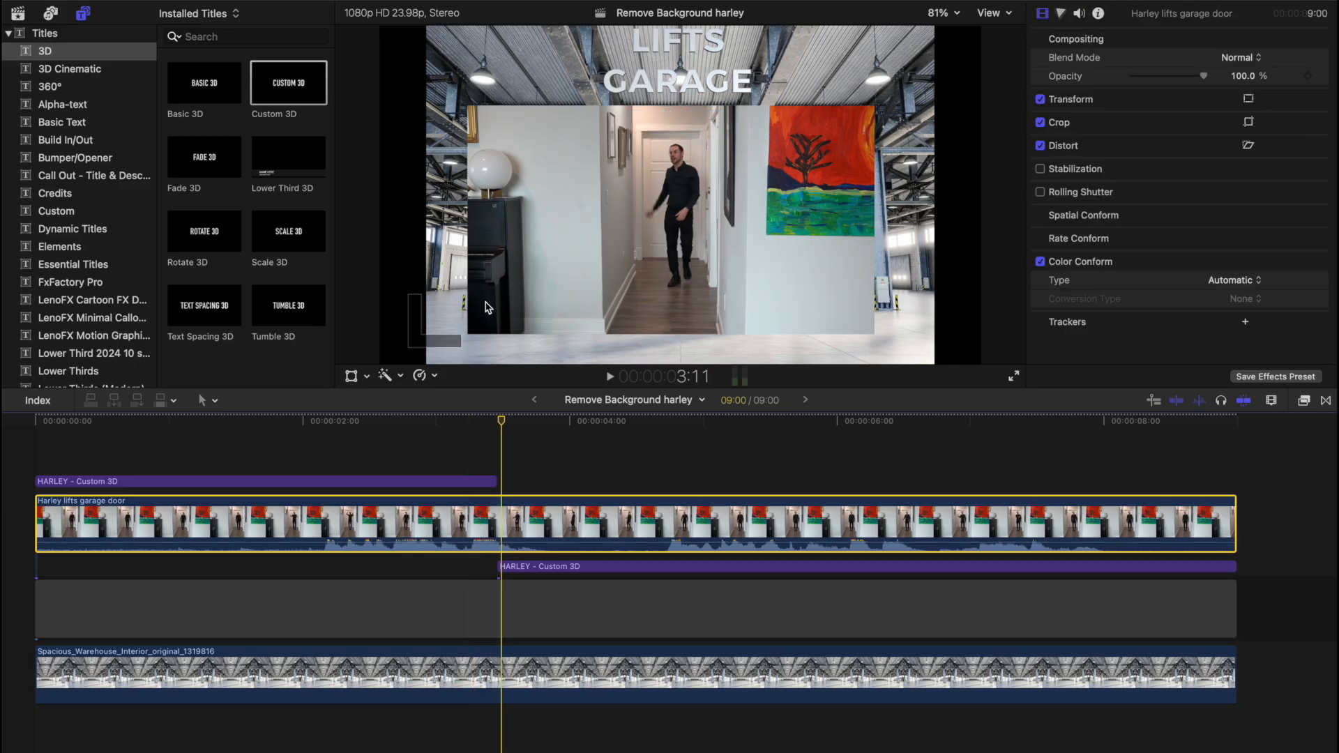
left_click(388, 378)
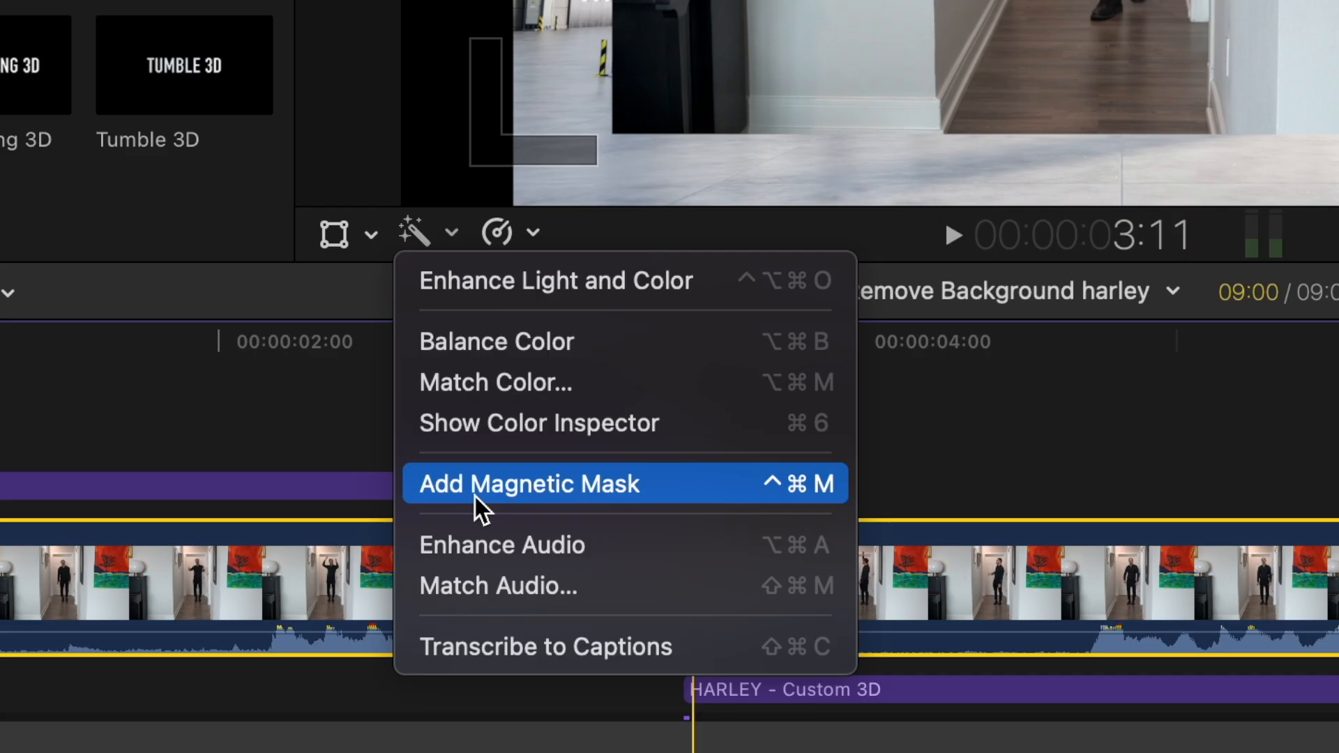
left_click(476, 496)
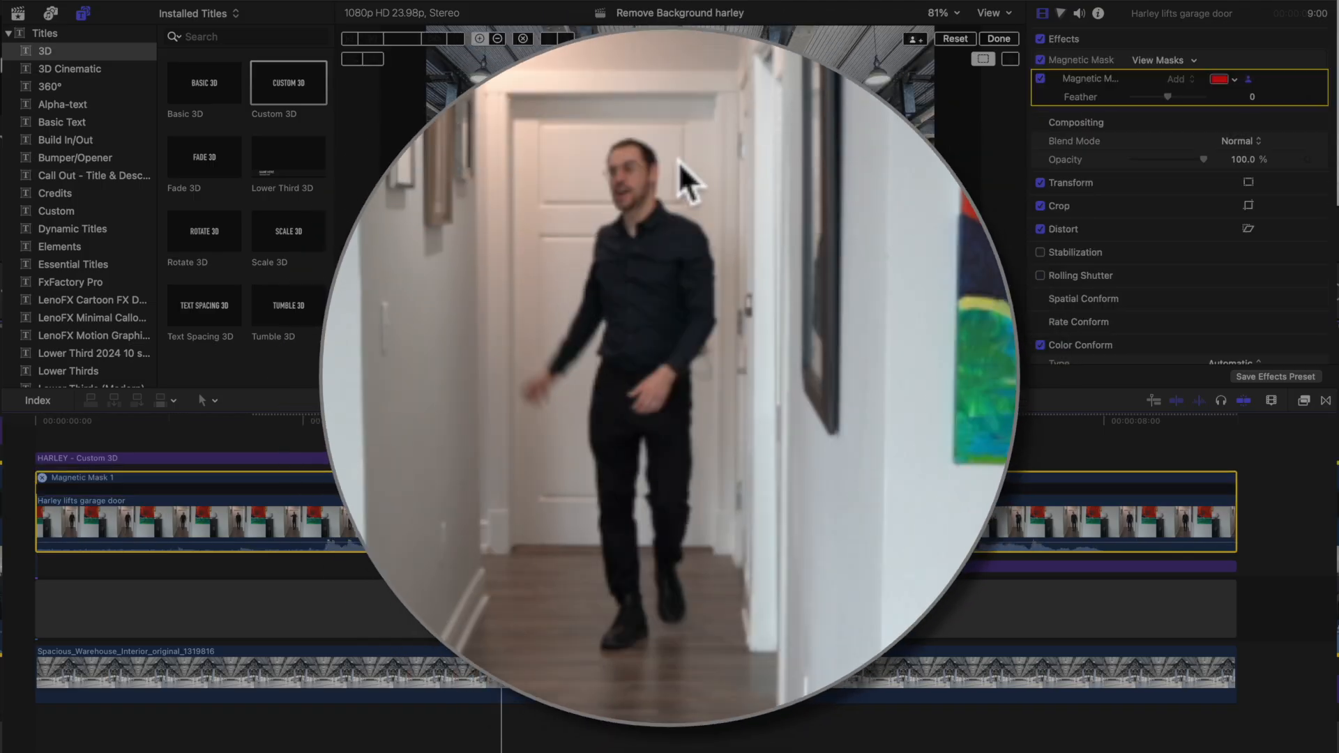
left_click(659, 276)
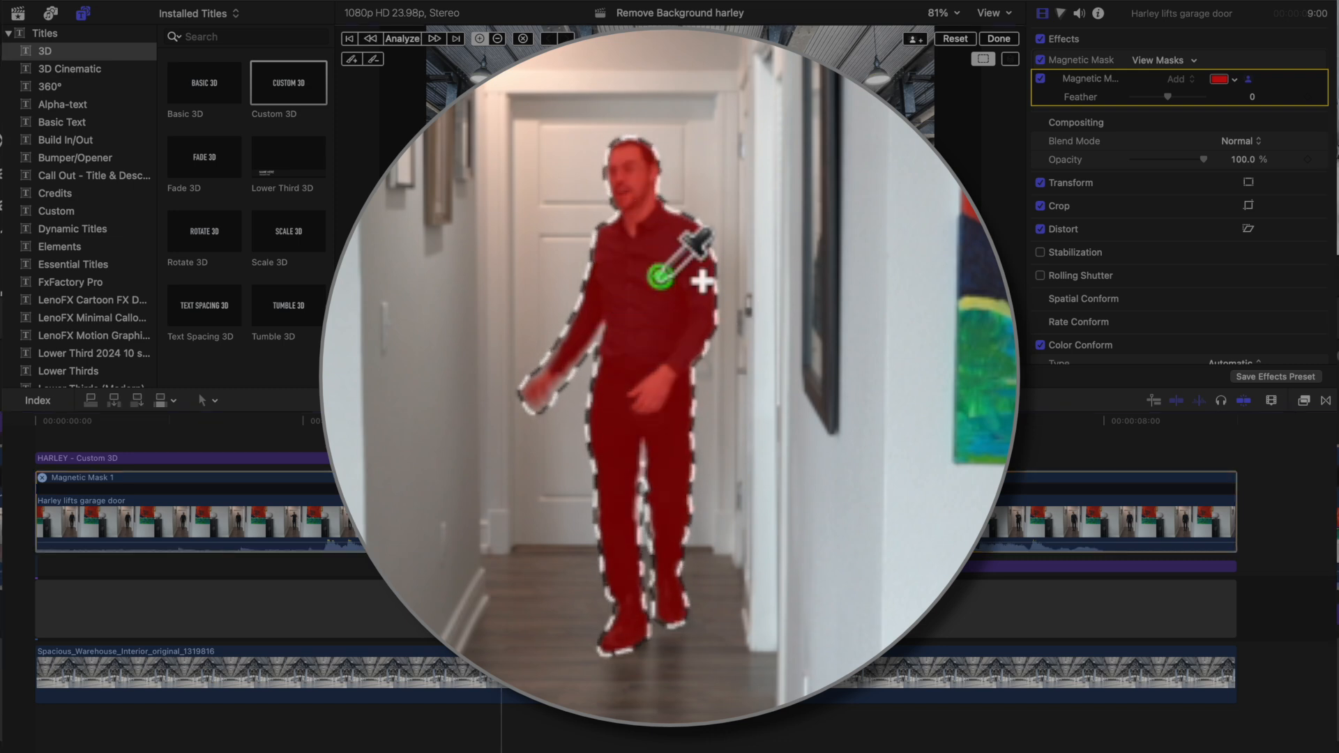
left_click(402, 39)
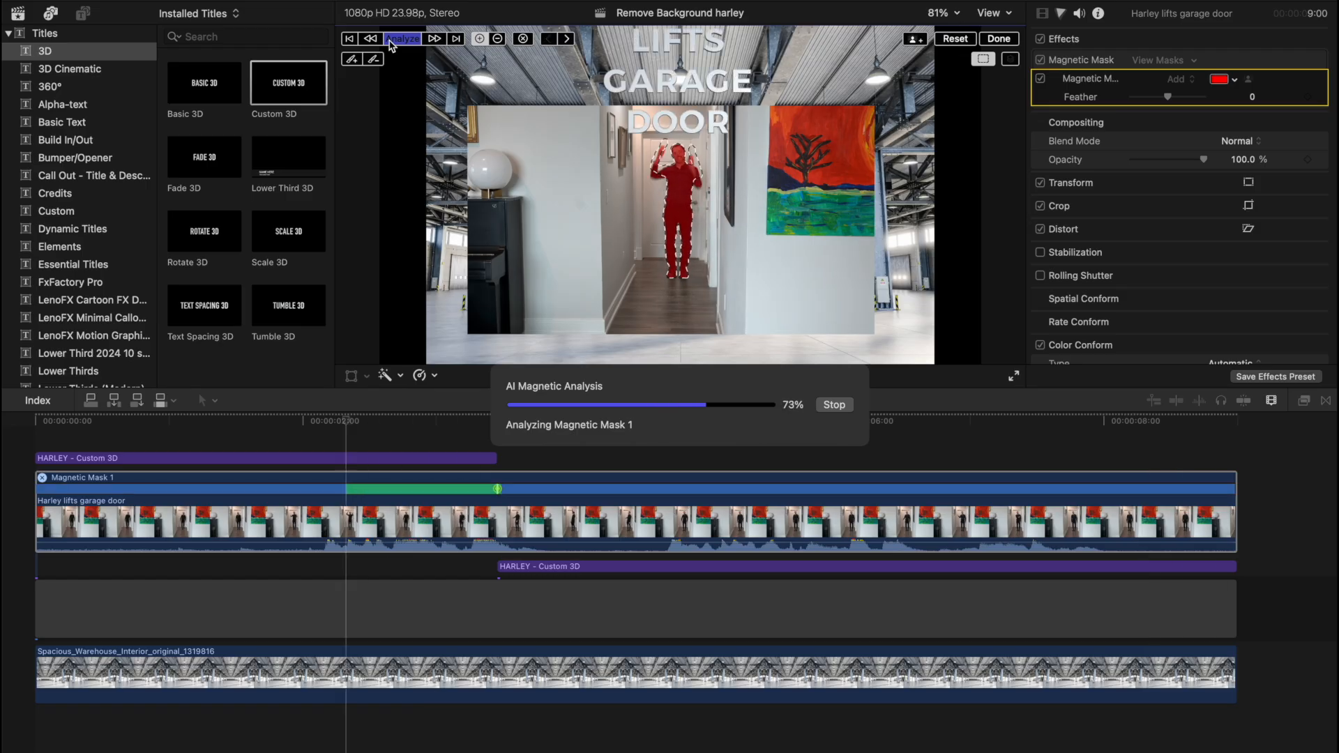
Enlarge the warehouse image to fill the frame, shift it up so the man stands on the floor, and play the result
left_click_drag(497, 422, 35, 422)
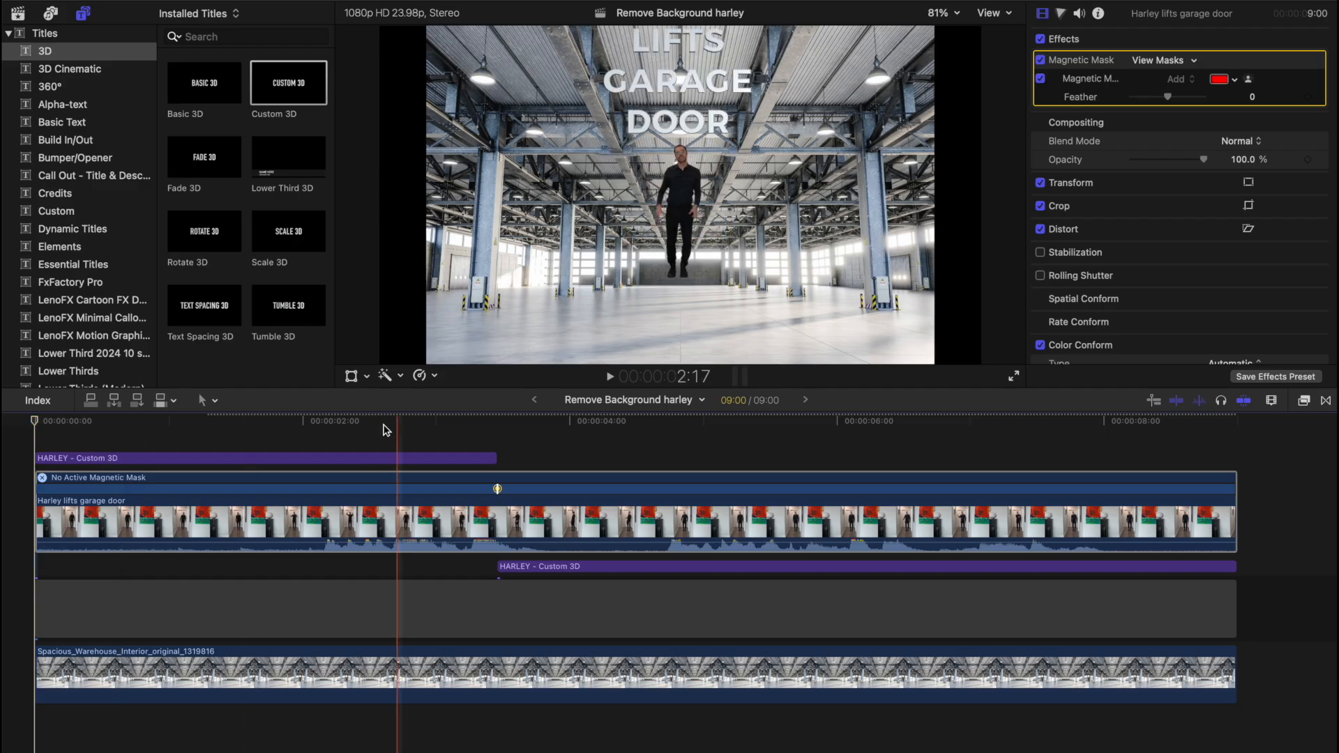
left_click(364, 673)
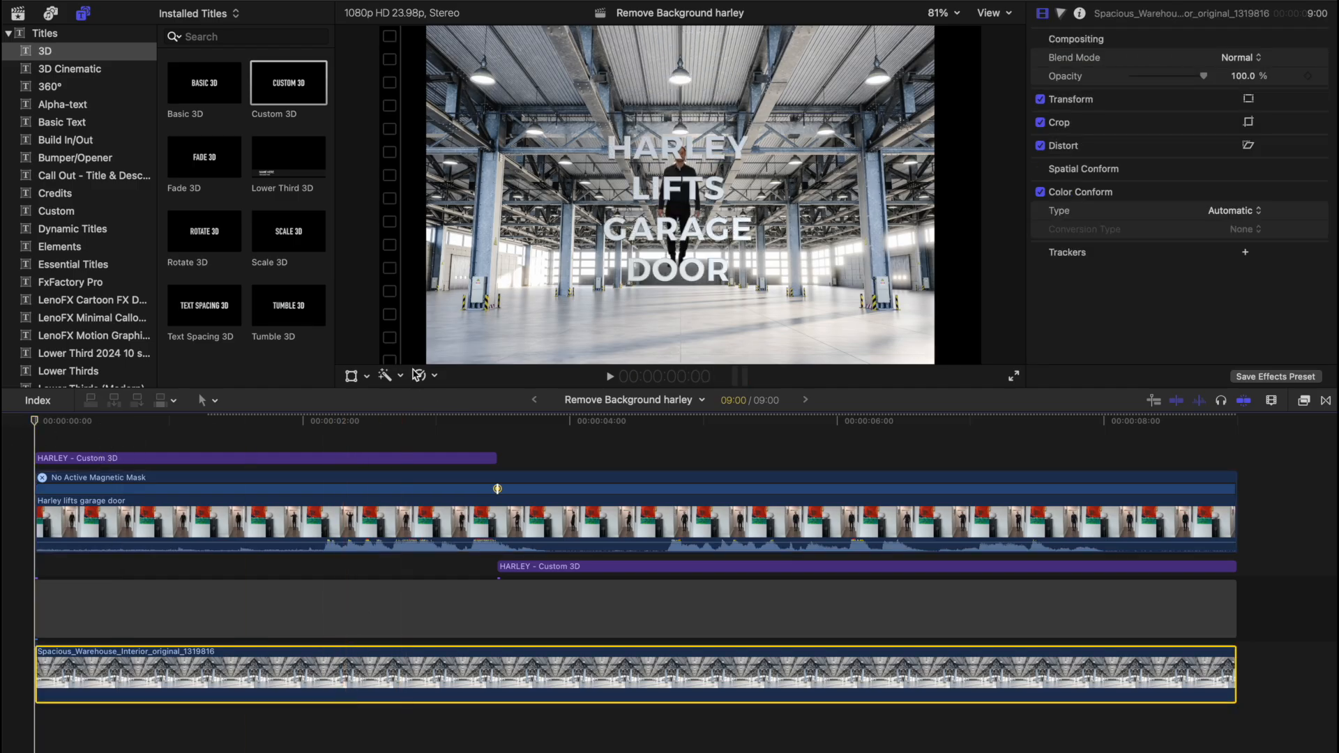
left_click(352, 376)
left_click_drag(429, 363, 178, 554)
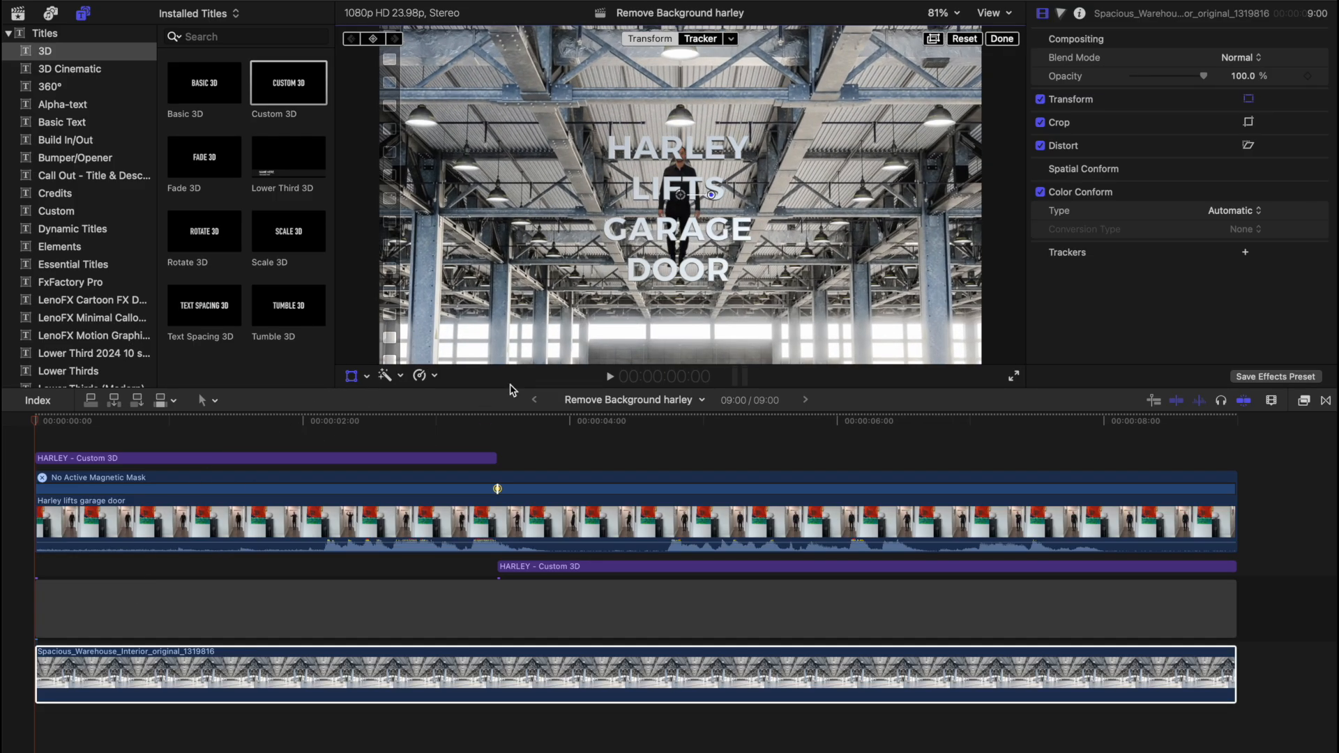
left_click_drag(526, 330, 517, 128)
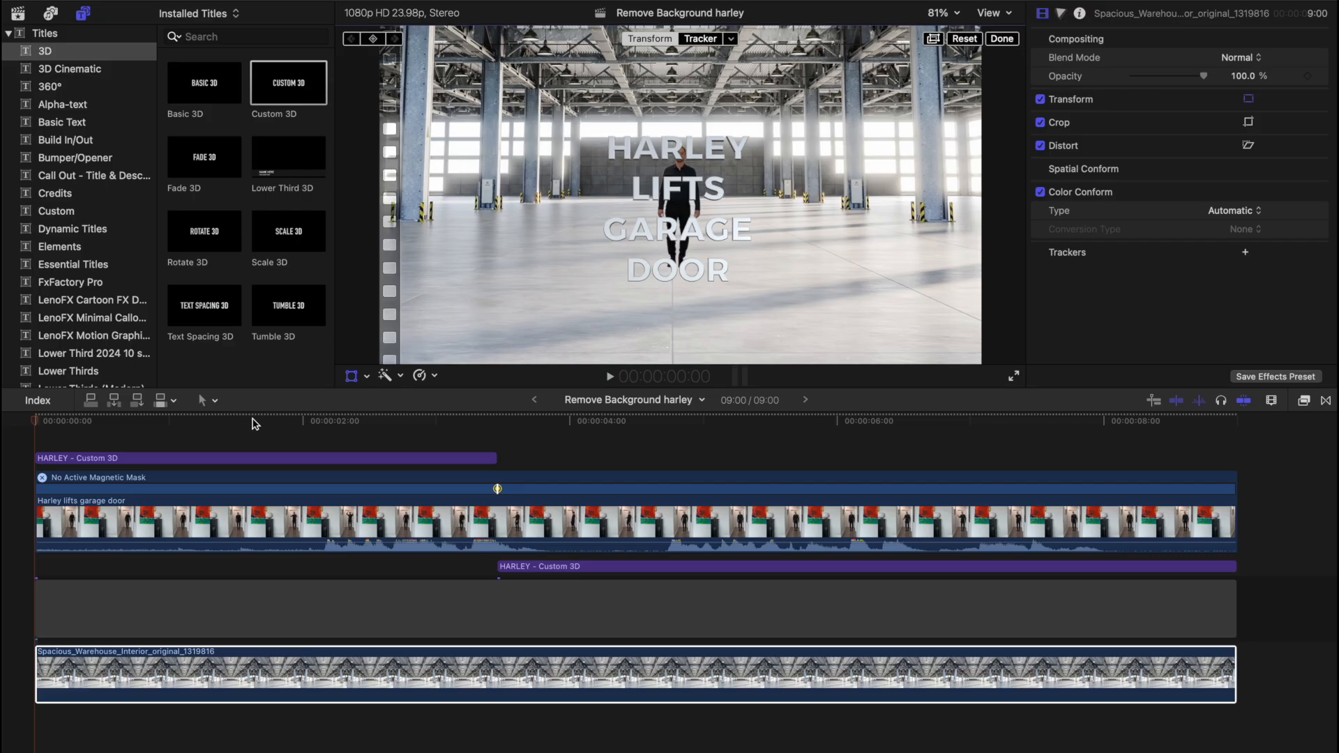
left_click(19, 424)
key("space")
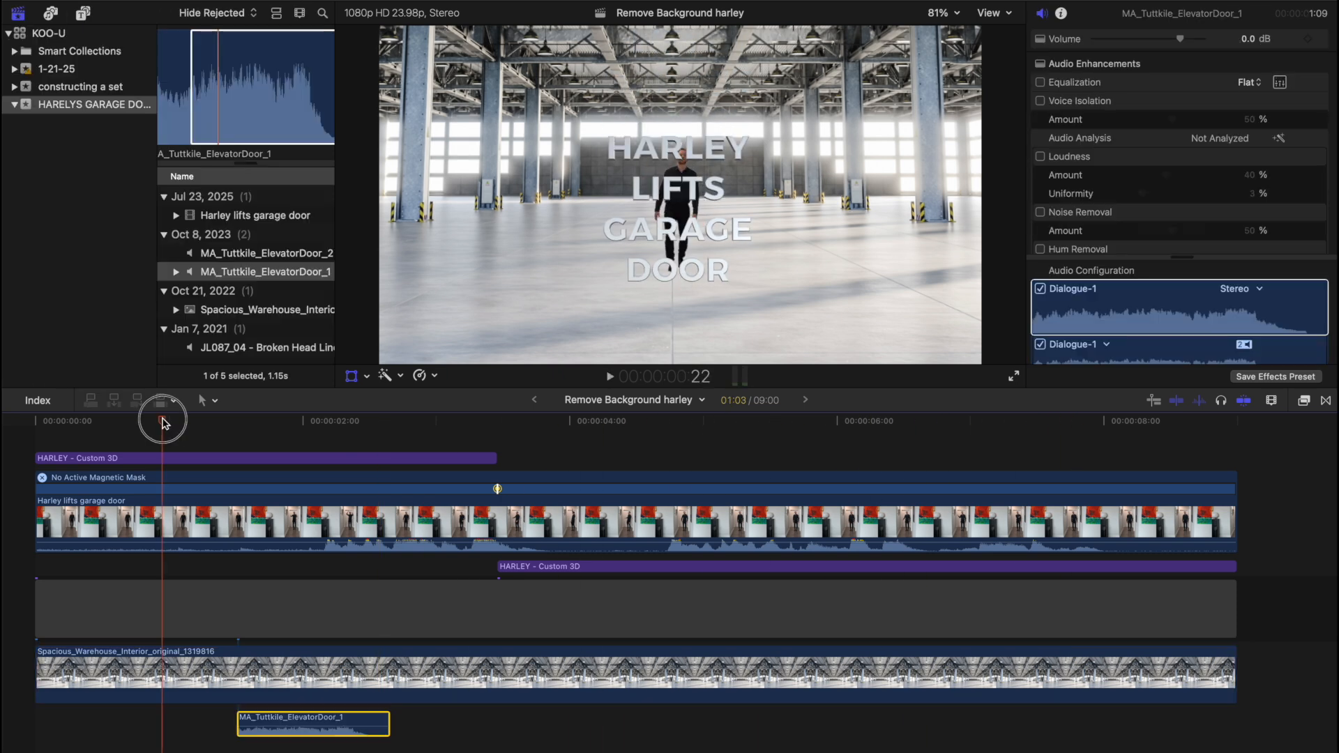
Shift the MA_Tuttkile_ElevatorDoor_1 sound slightly later to match the title's rise and paste a copy of it at about 4:00
left_click_drag(165, 412, 235, 413)
key("space")
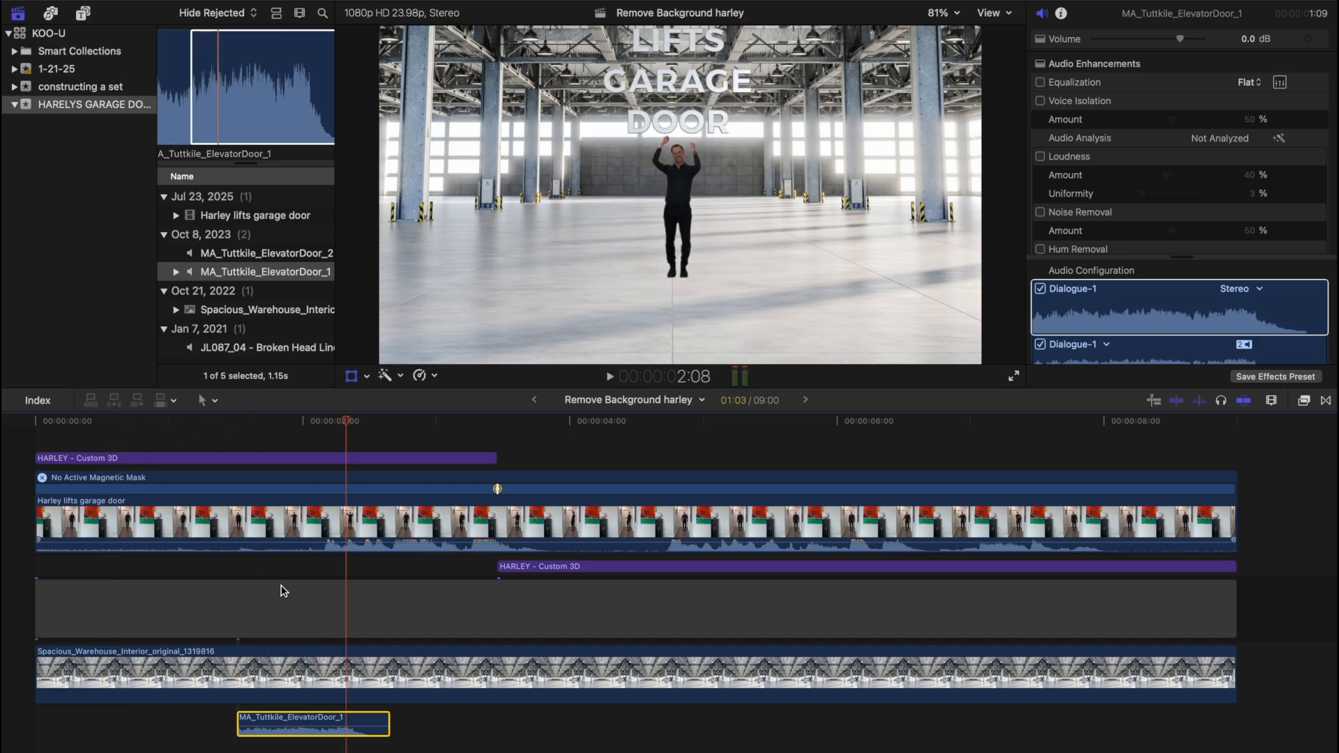
left_click_drag(283, 726, 291, 726)
left_click_drag(368, 420, 572, 408)
key("super+v")
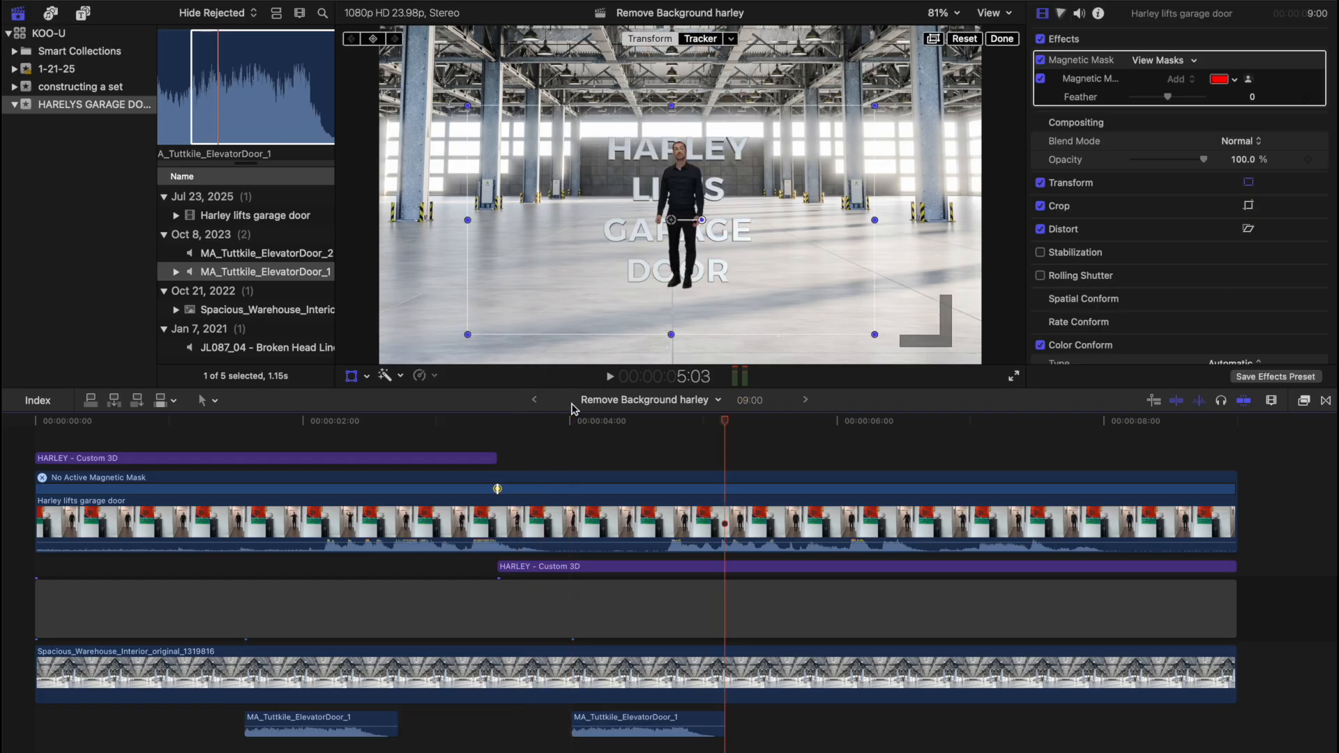